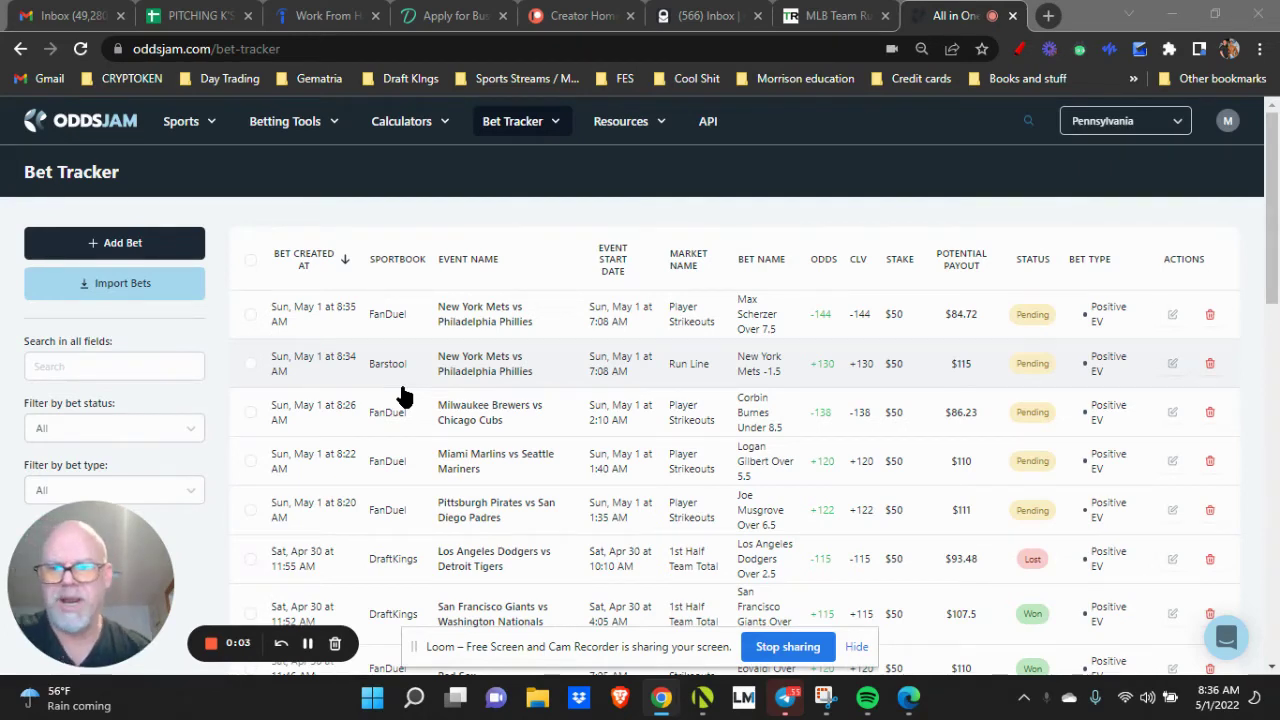
- Scroll through the Bet Tracker's logged bets, topped by five pending May 1 MLB bets
{"action": "scroll", "coordinate": [550, 450], "scroll_direction": "down", "scroll_amount": 2}
{"action": "scroll", "coordinate": [553, 400], "scroll_direction": "down", "scroll_amount": 2}
{"action": "scroll", "coordinate": [558, 408], "scroll_direction": "up", "scroll_amount": 4}
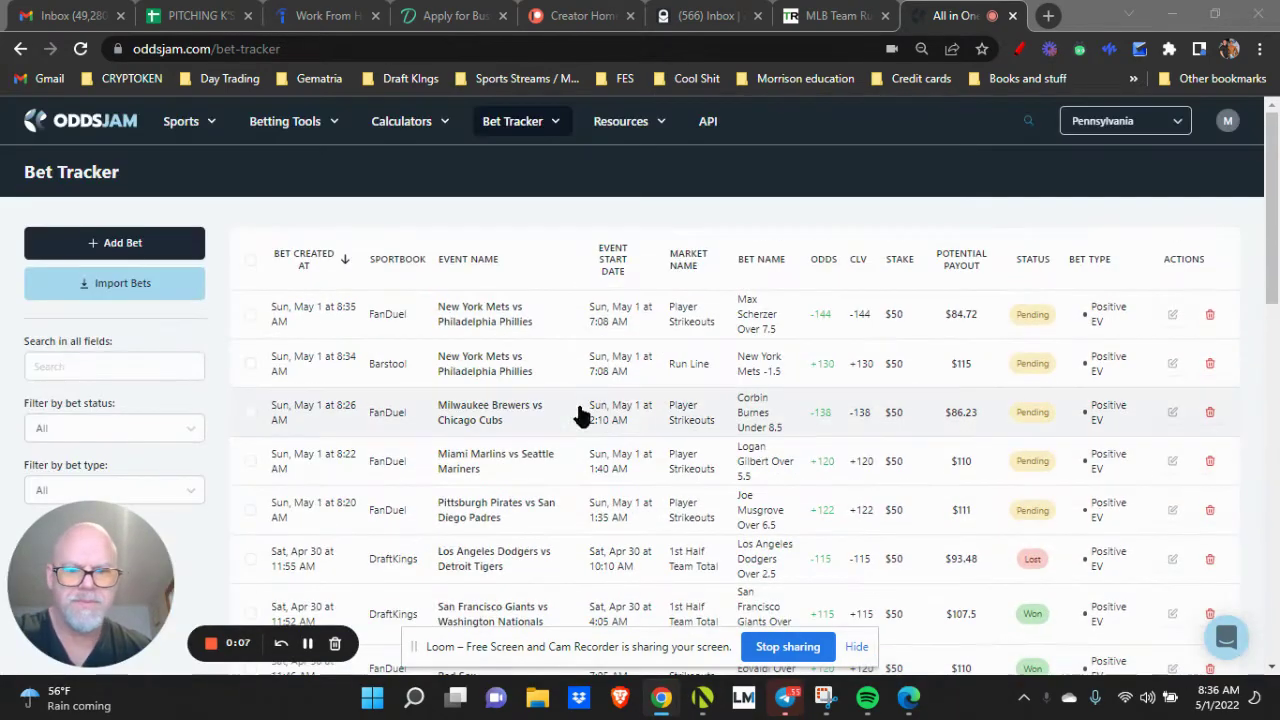
{"action": "scroll", "coordinate": [572, 467], "scroll_direction": "down", "scroll_amount": 1}
{"action": "scroll", "coordinate": [571, 465], "scroll_direction": "down", "scroll_amount": 1}
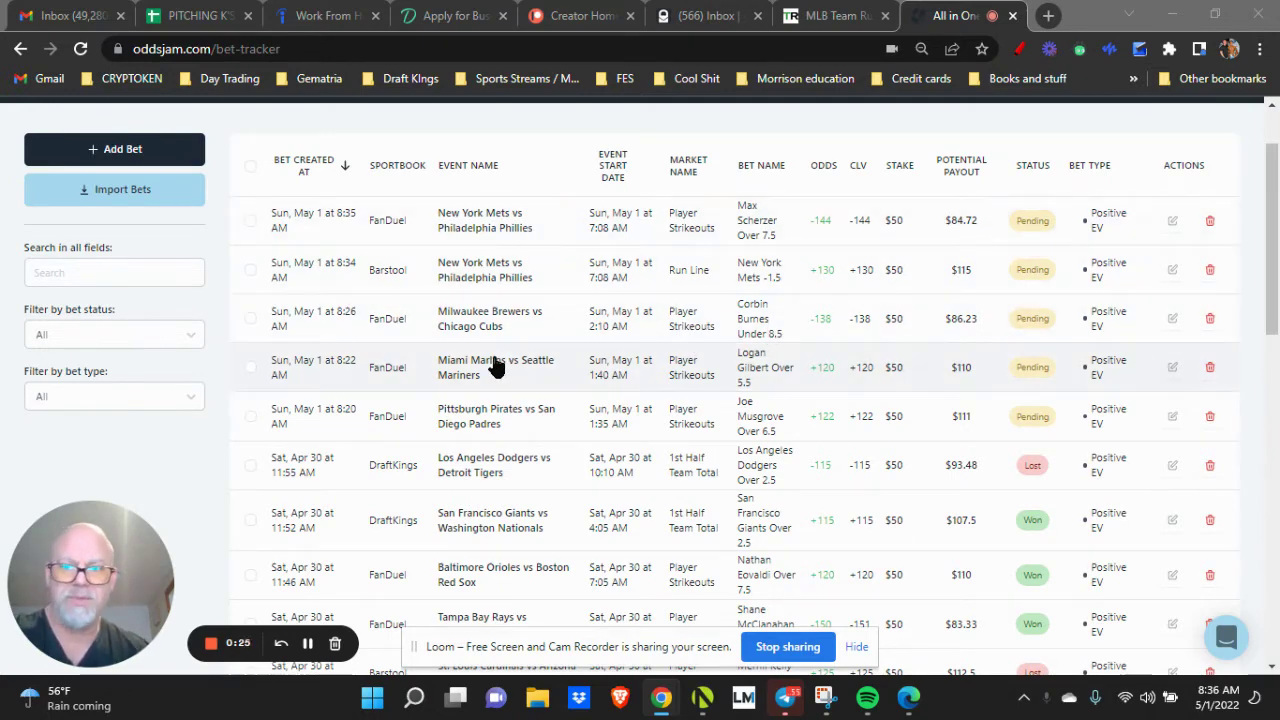
{"action": "scroll", "coordinate": [500, 363], "scroll_direction": "up", "scroll_amount": 1}
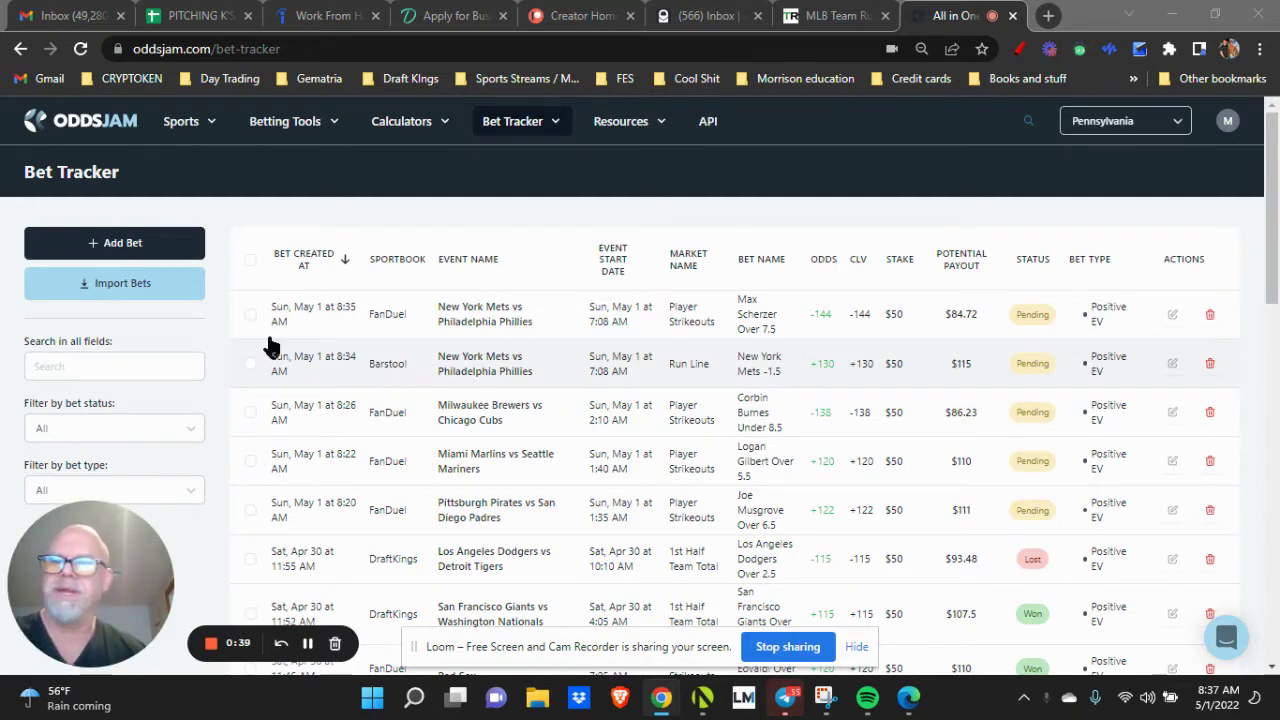
- Start a new bet with sportsbook DraftKings, market 'over 5.5' and the pitcher's name as bet name
{"action": "left_click", "coordinate": [122, 248]}
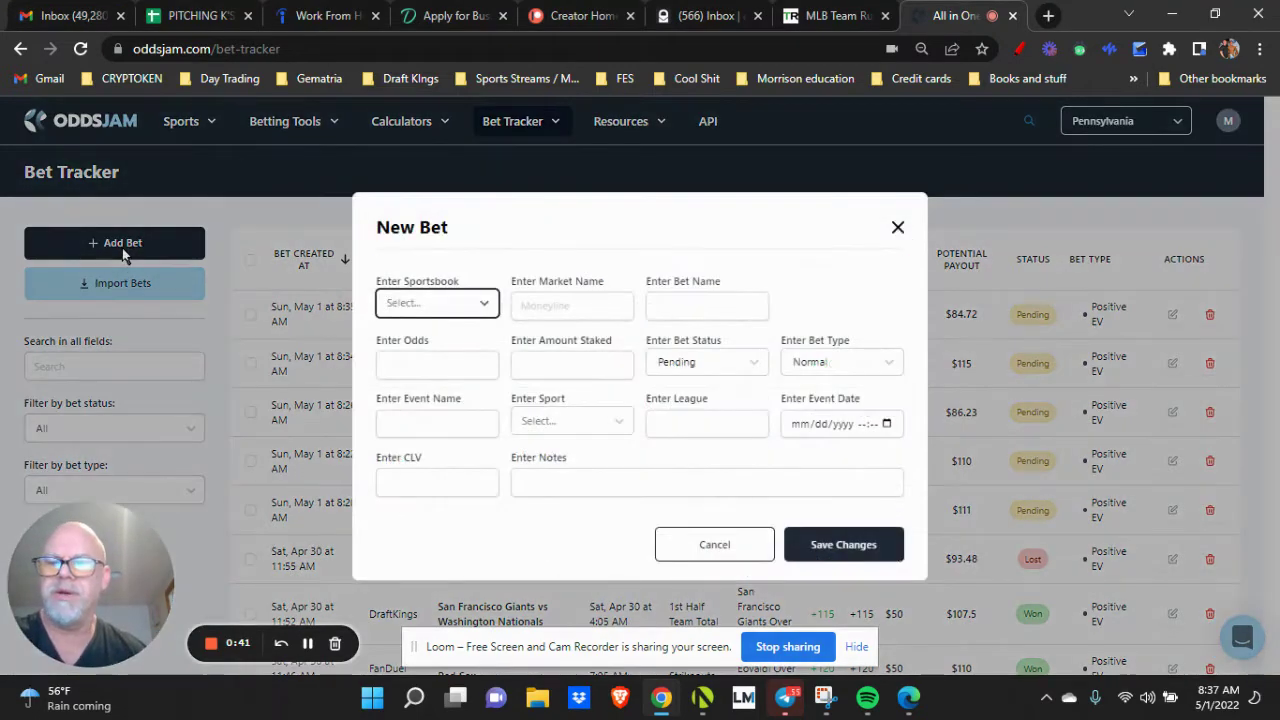
{"action": "type", "text": "dr"}
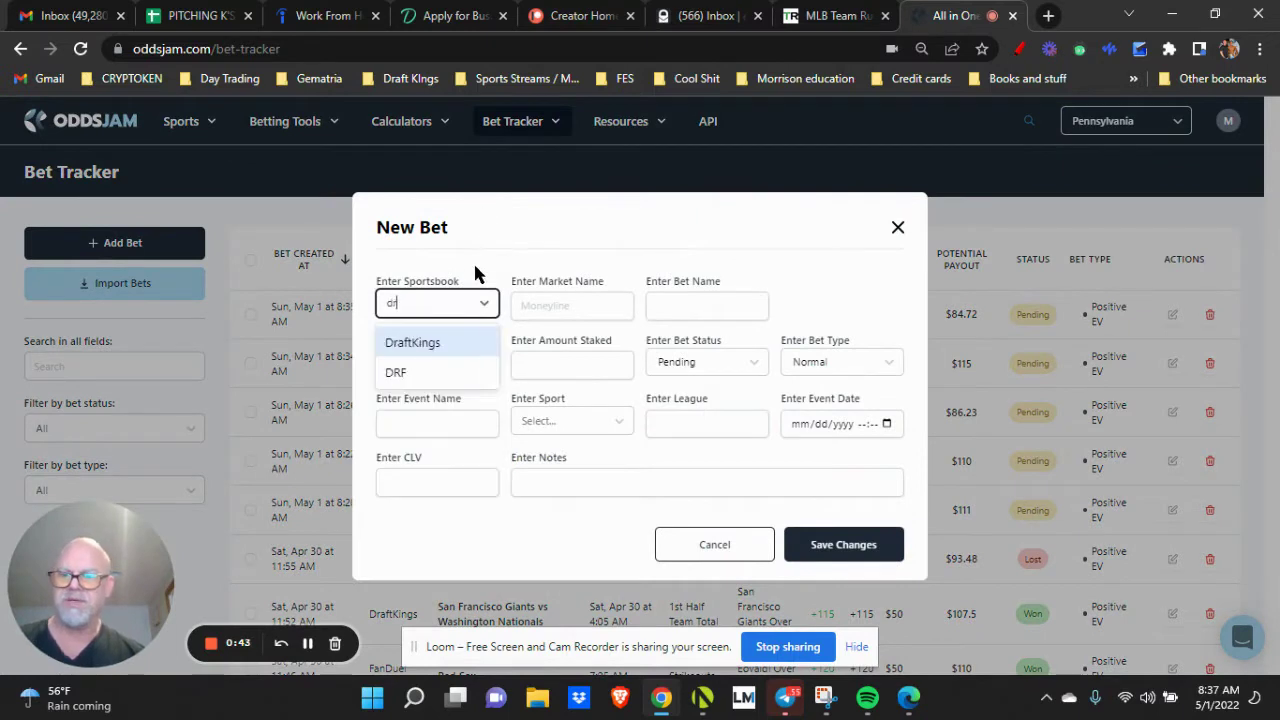
{"action": "left_click", "coordinate": [449, 340]}
{"action": "left_click", "coordinate": [560, 306]}
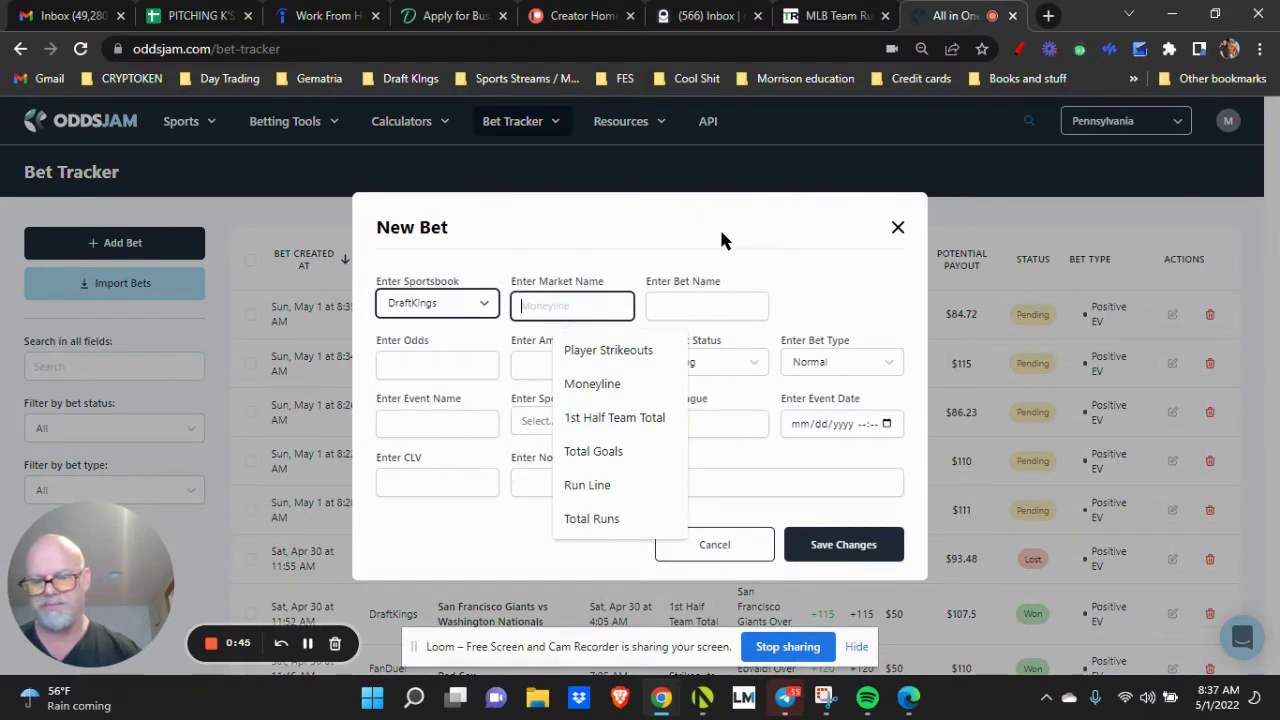
{"action": "type", "text": "over"}
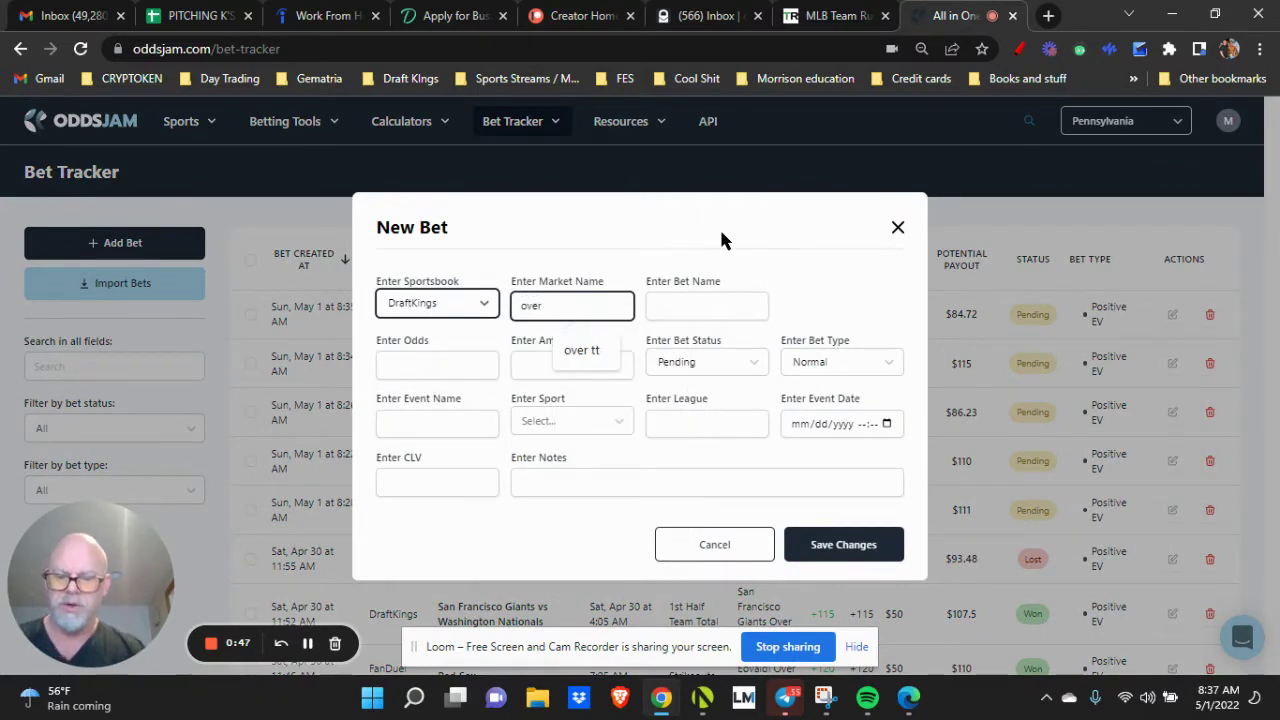
{"action": "type", "text": " 5.5"}
{"action": "key", "text": "Tab"}
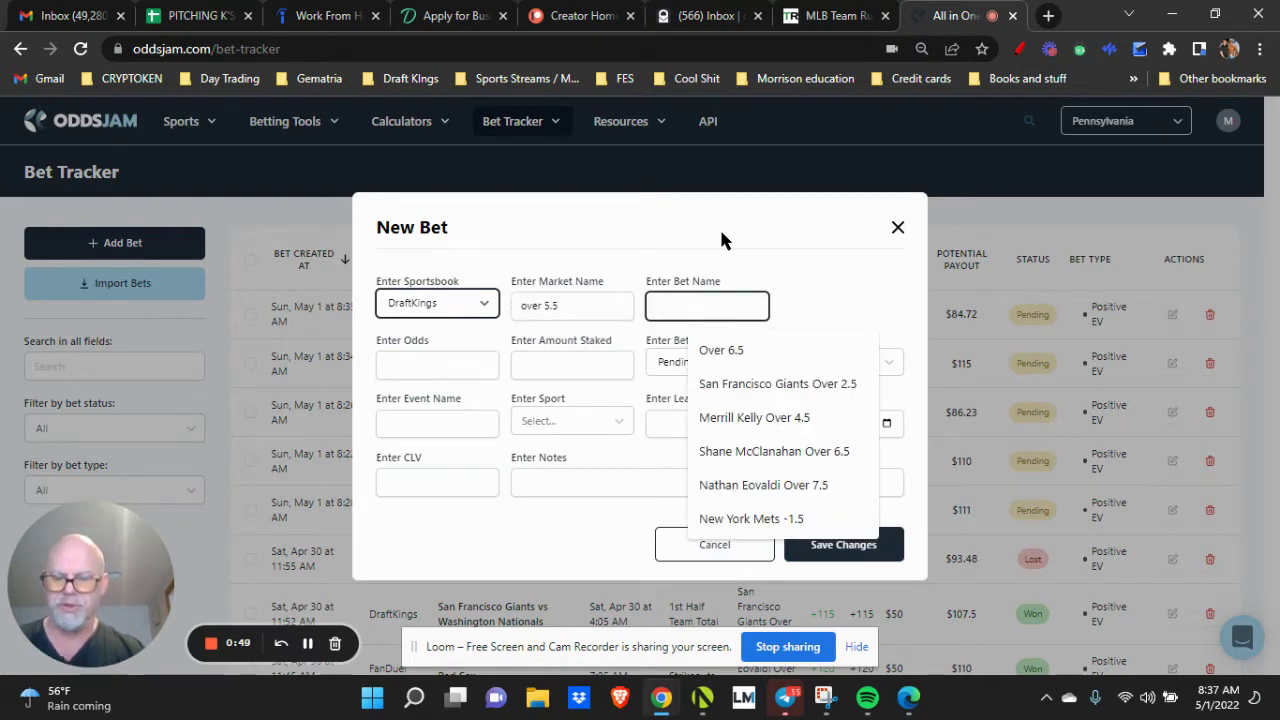
{"action": "type", "text": "max sxh"}
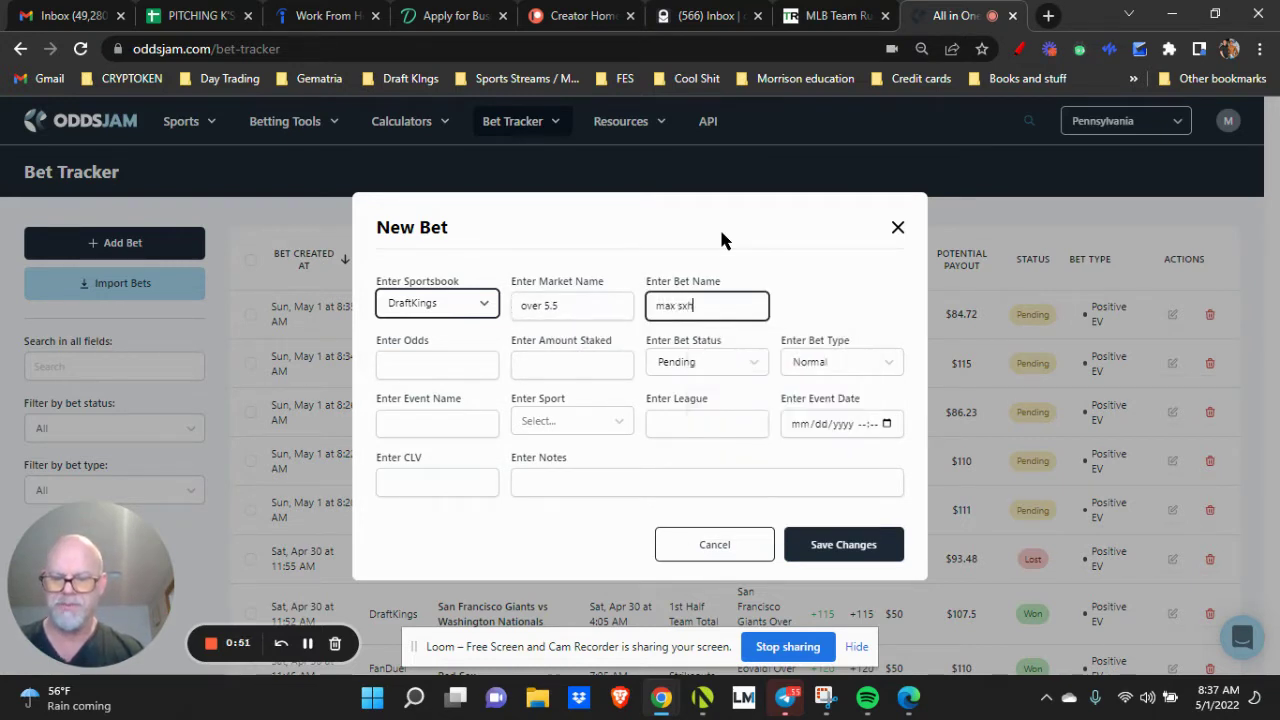
{"action": "type", "text": "erzer"}
{"action": "key", "text": "Tab"}
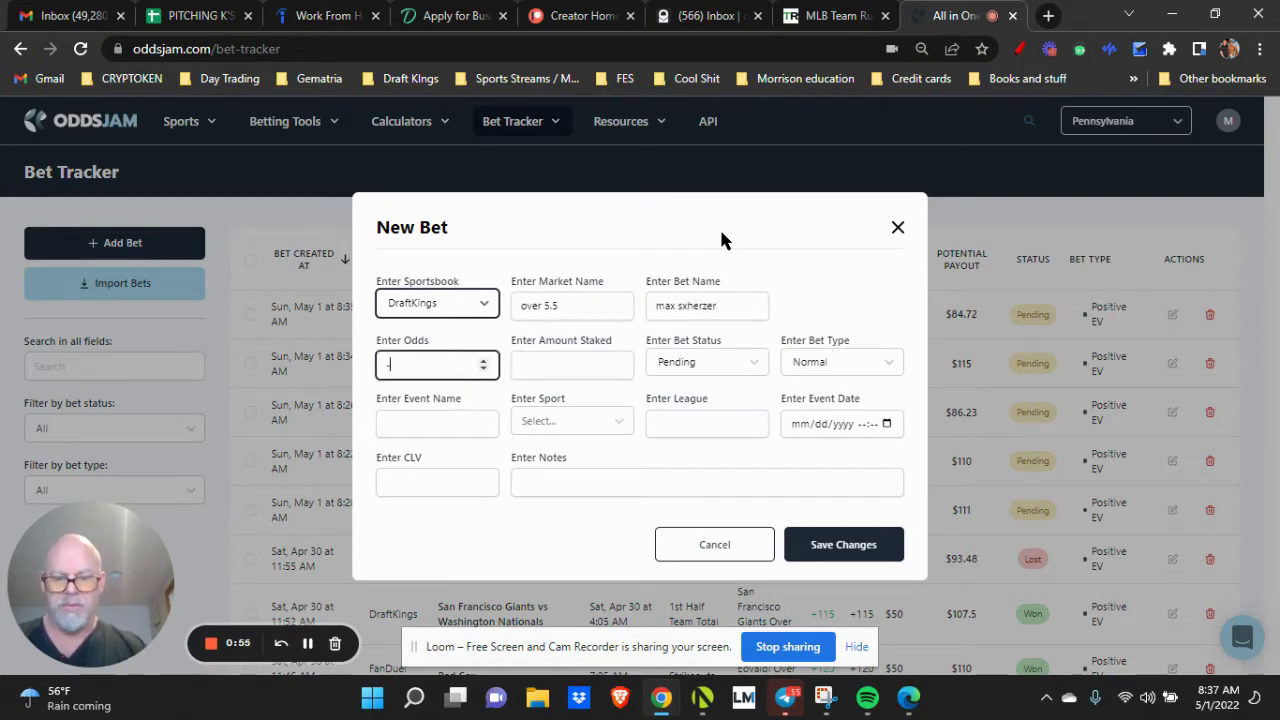
- Enter a $50 stake, event 'stiker', league MLB and event date May 1
{"action": "key", "text": "Tab"}
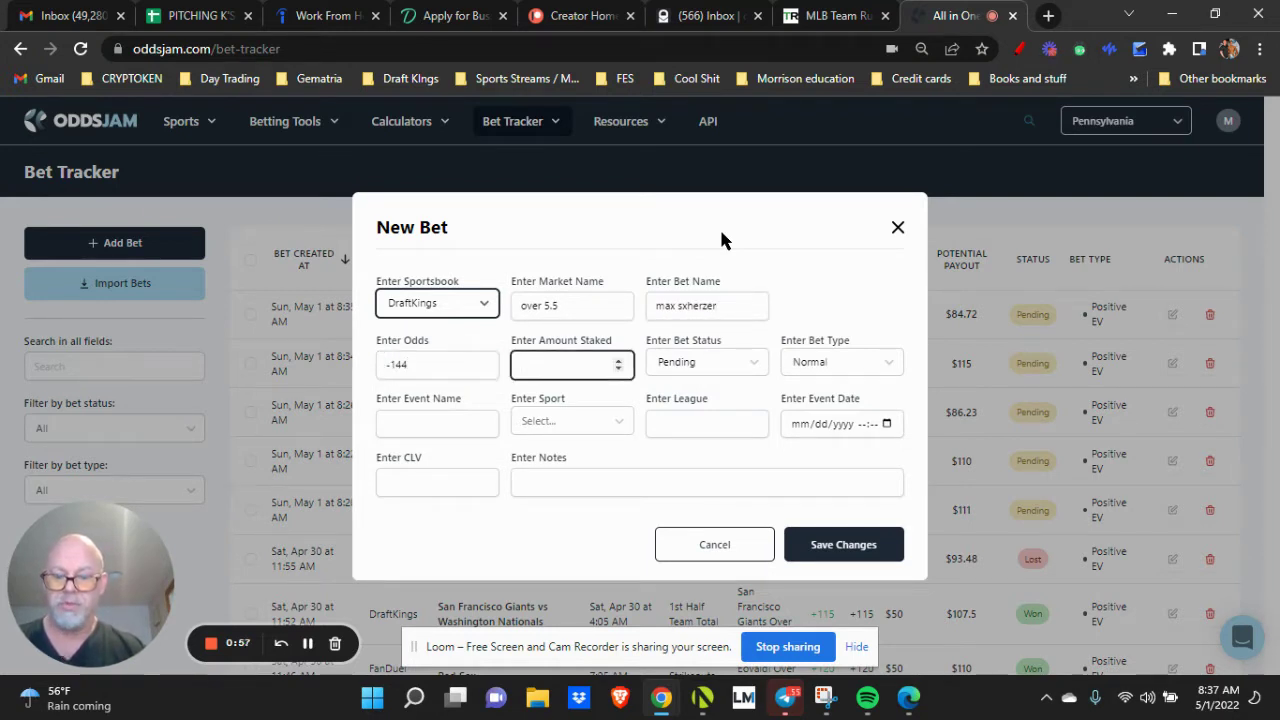
{"action": "type", "text": "50"}
{"action": "key", "text": "Tab"}
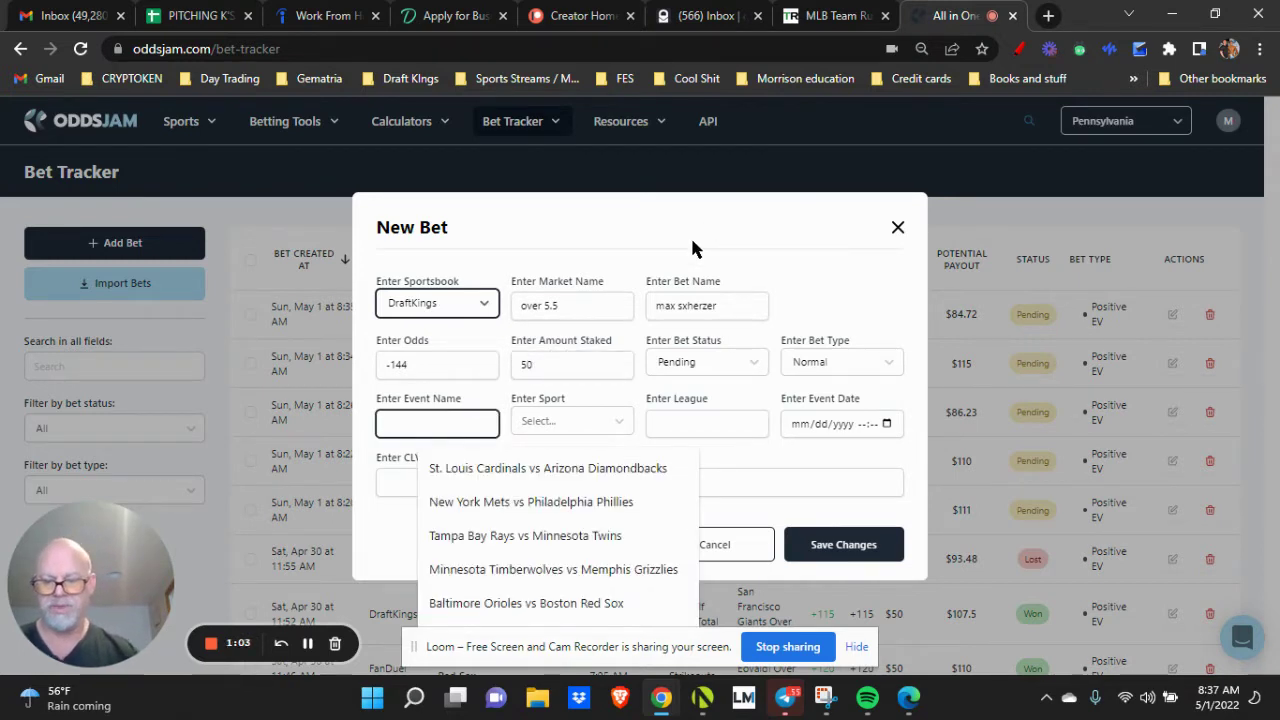
{"action": "type", "text": "stiker"}
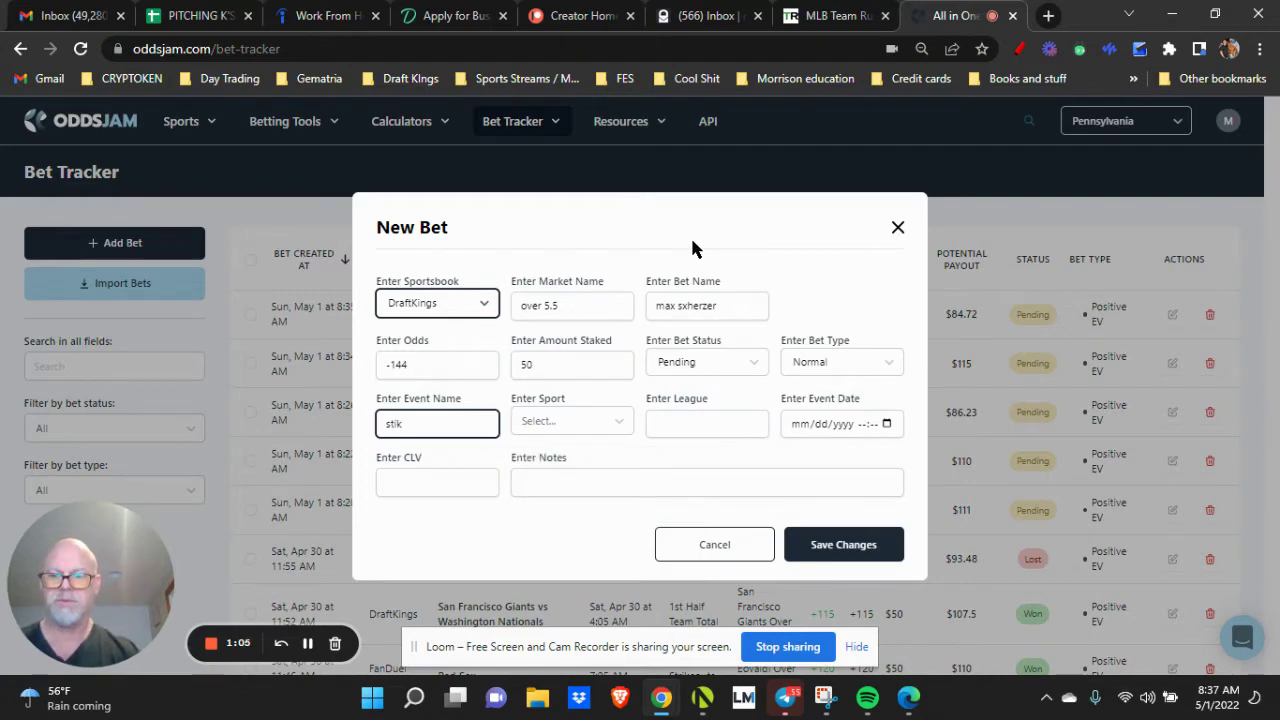
{"action": "key", "text": "Tab"}
{"action": "key", "text": "Tab"}
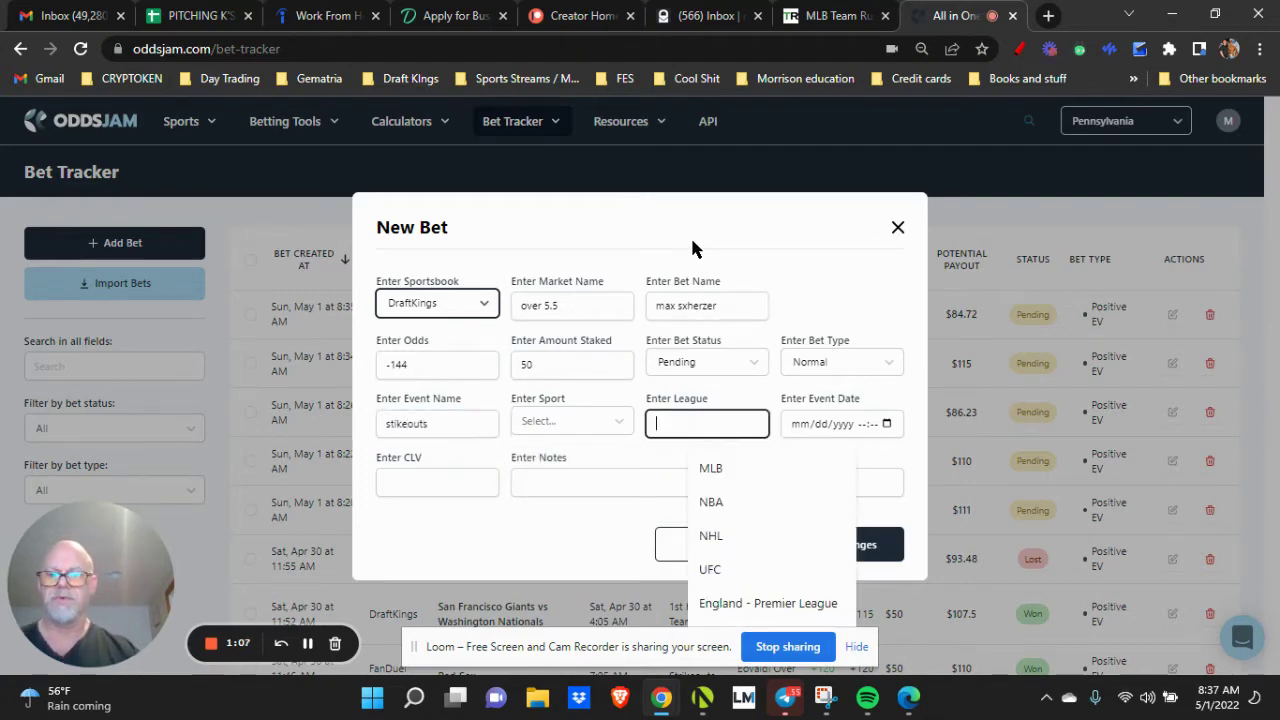
{"action": "type", "text": "ML"}
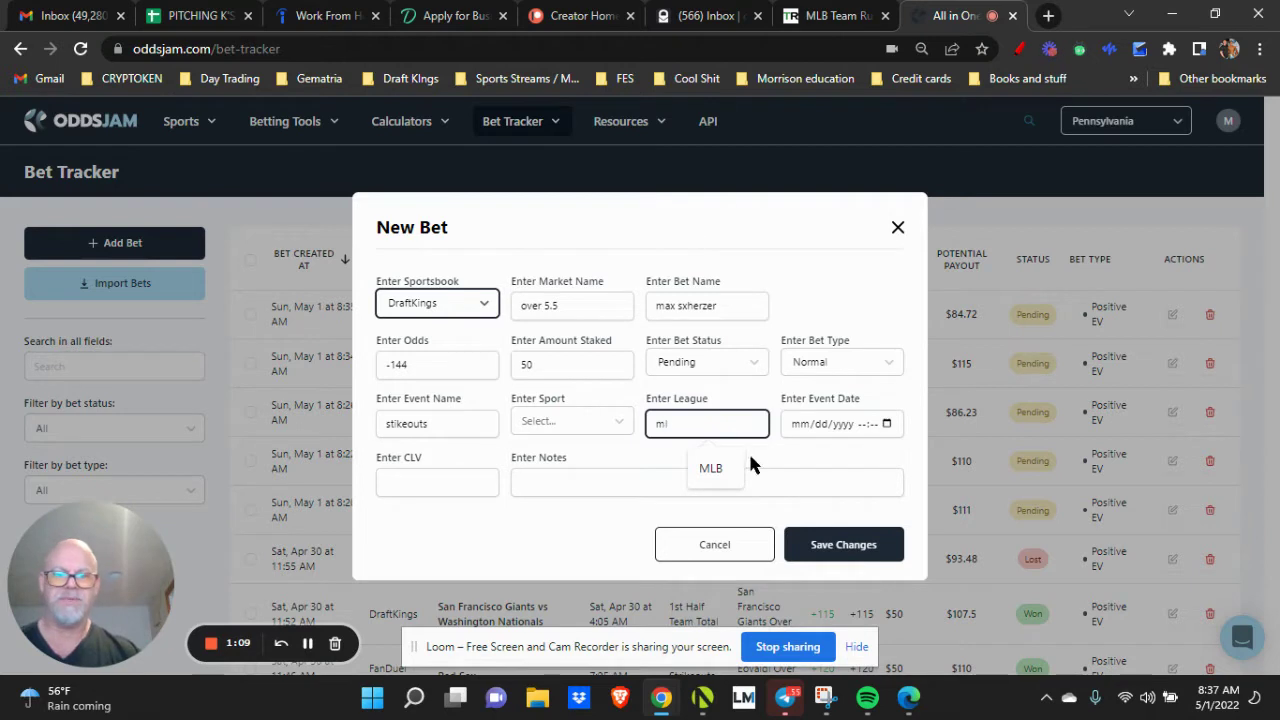
{"action": "left_click", "coordinate": [706, 470]}
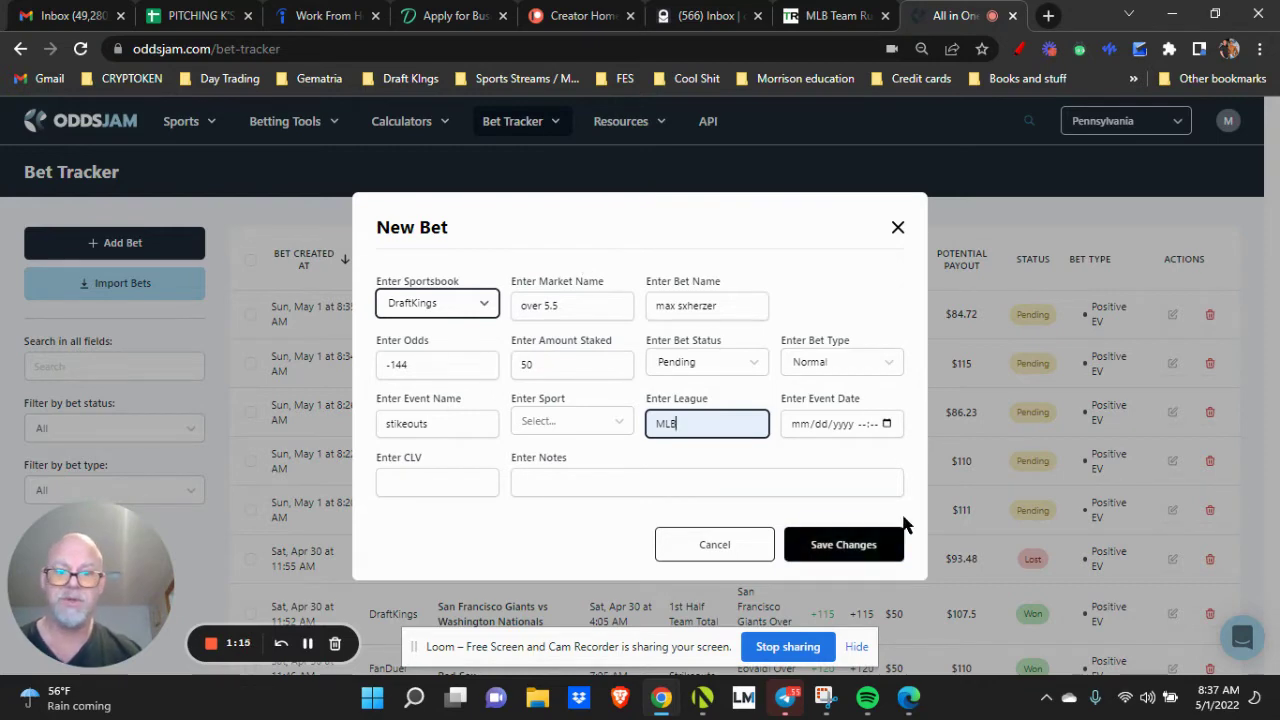
{"action": "left_click", "coordinate": [886, 424]}
{"action": "left_click", "coordinate": [797, 505]}
- Save the DraftKings over 5.5 bet, then edit it to bet type Positive EV
{"action": "left_click", "coordinate": [749, 508]}
{"action": "left_click", "coordinate": [820, 543]}
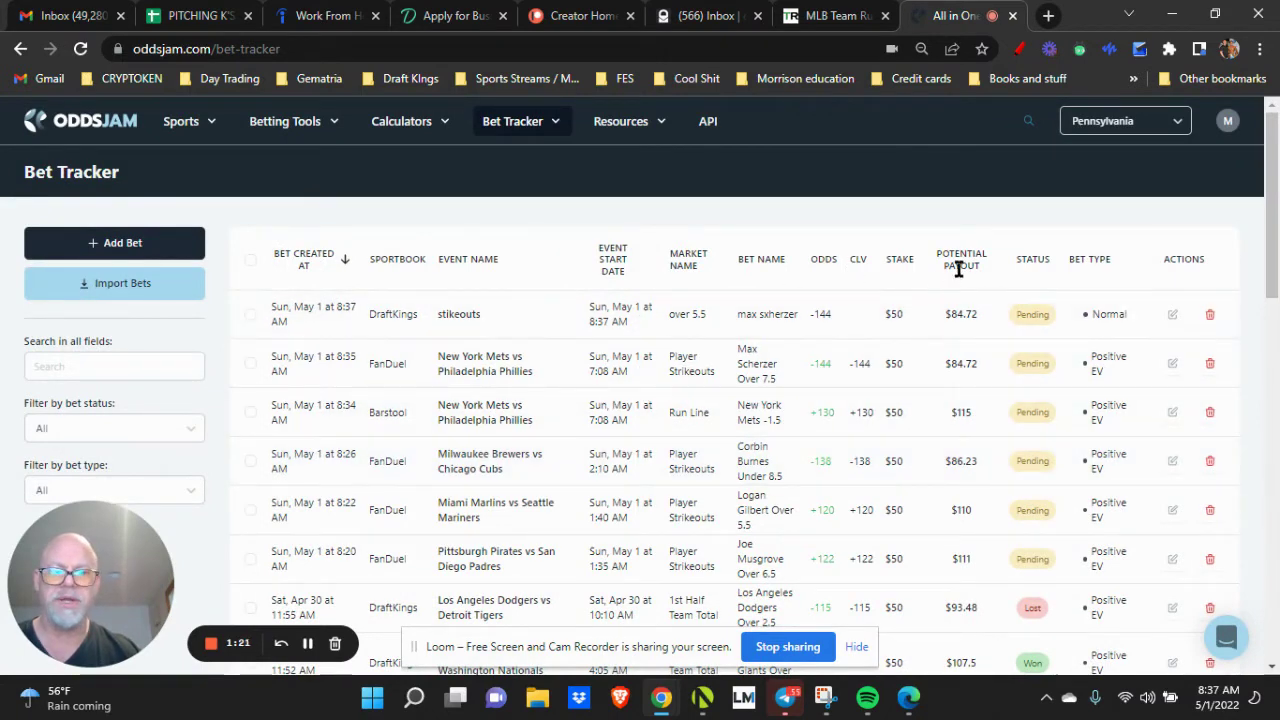
{"action": "left_click", "coordinate": [1173, 316]}
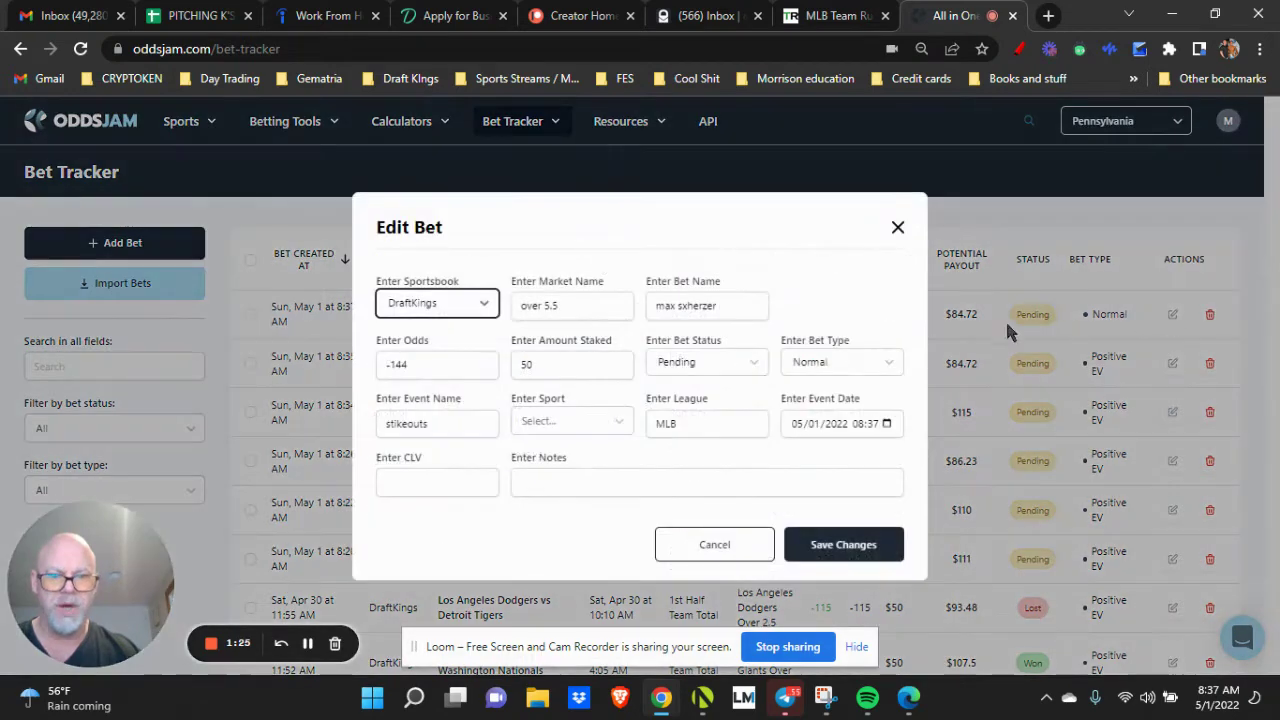
{"action": "left_click", "coordinate": [806, 363]}
{"action": "left_click", "coordinate": [818, 521]}
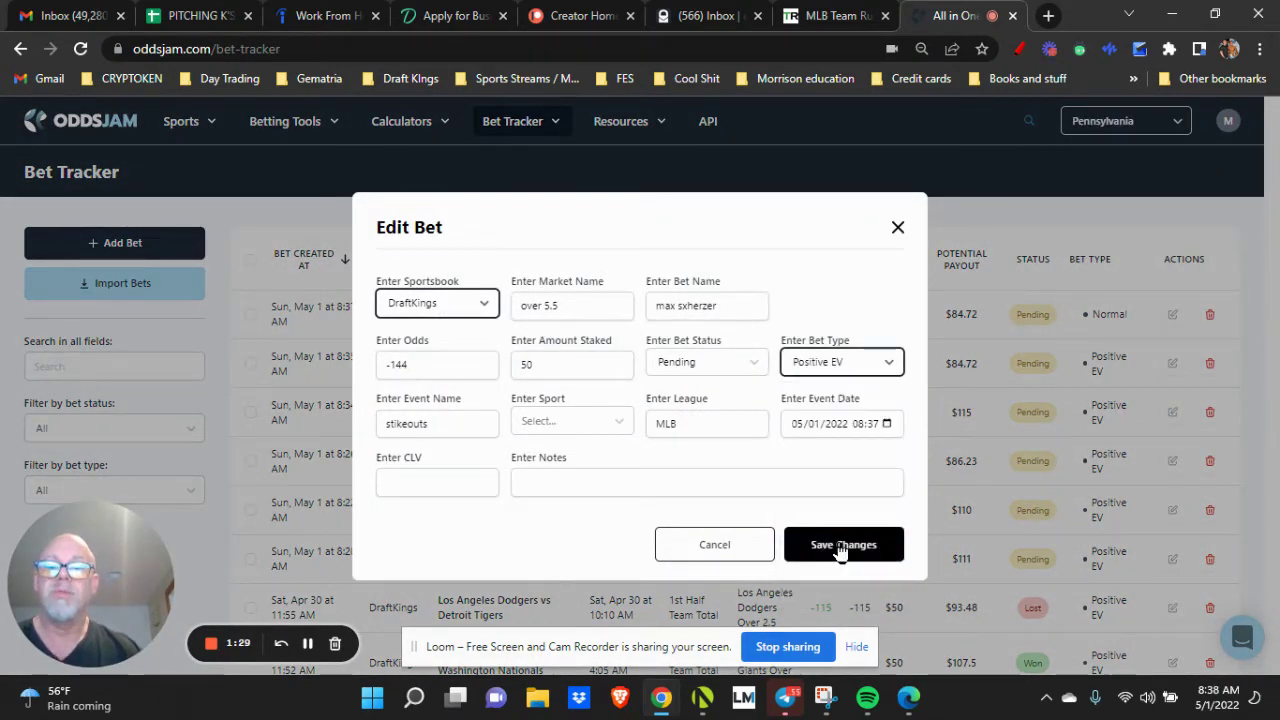
{"action": "left_click", "coordinate": [421, 480]}
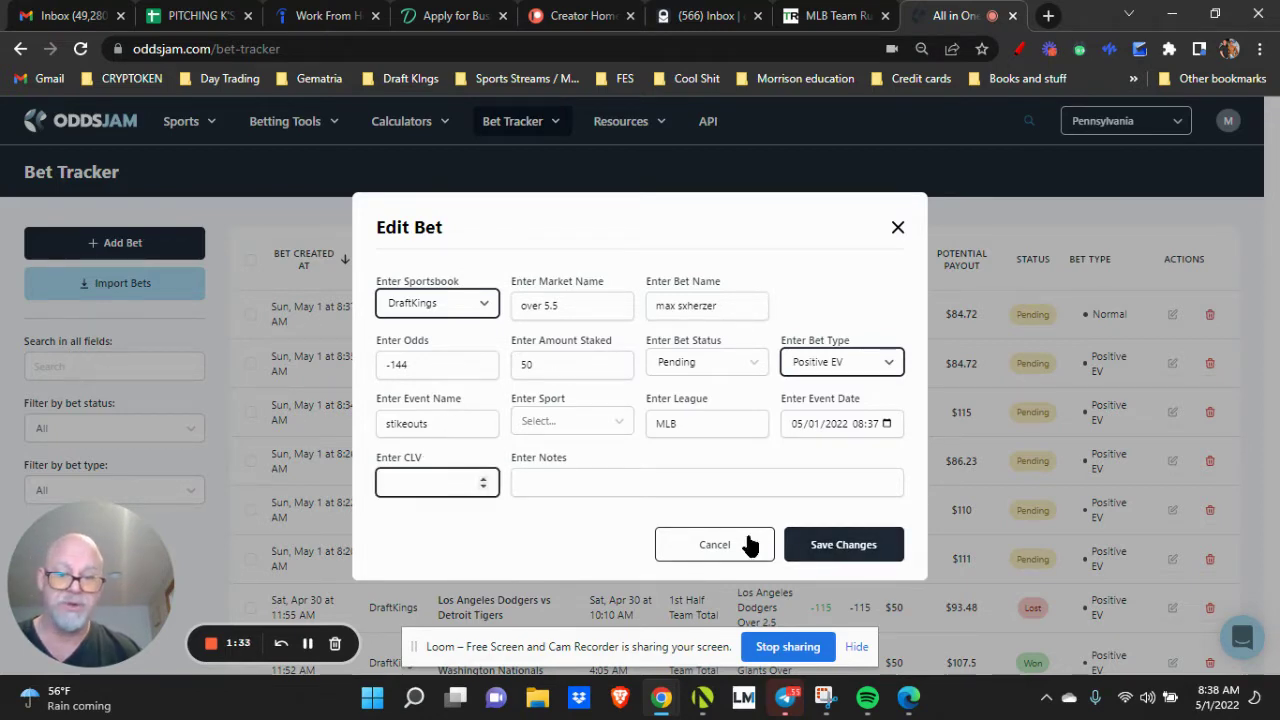
{"action": "left_click", "coordinate": [845, 540]}
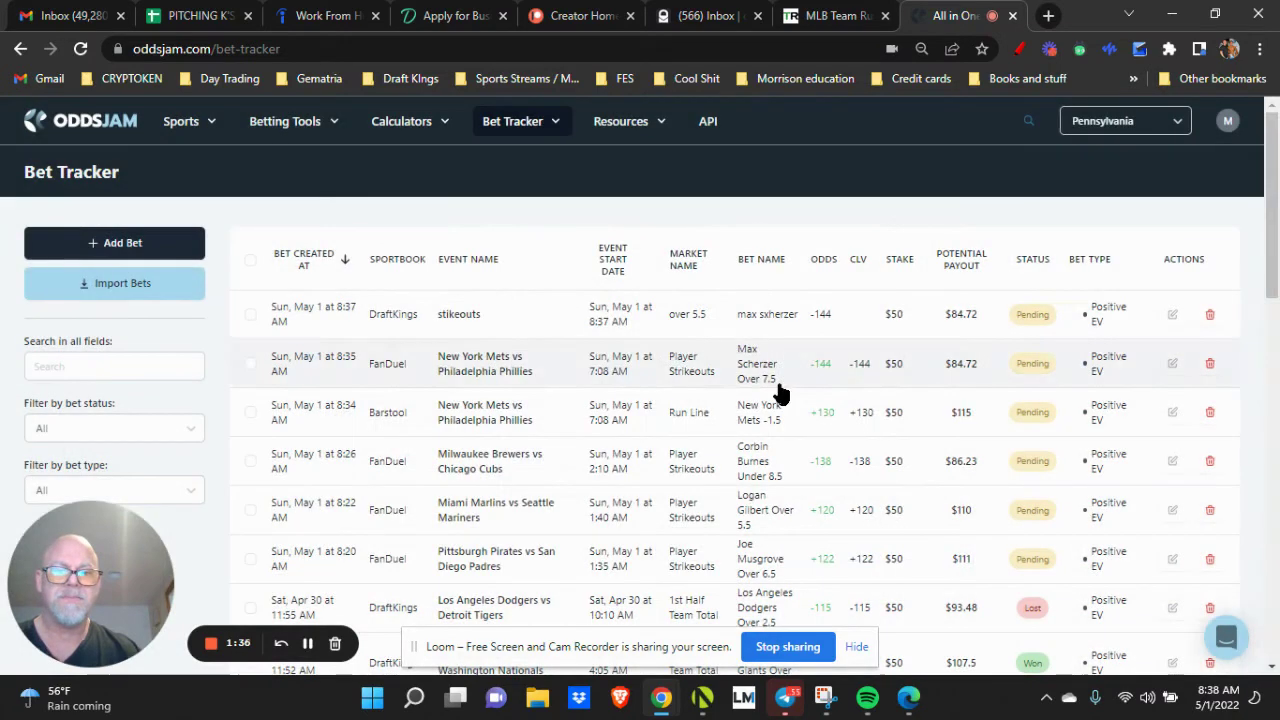
- Go to the MLB betting page and open the Mets vs Phillies game page
{"action": "mouse_move", "coordinate": [285, 121]}
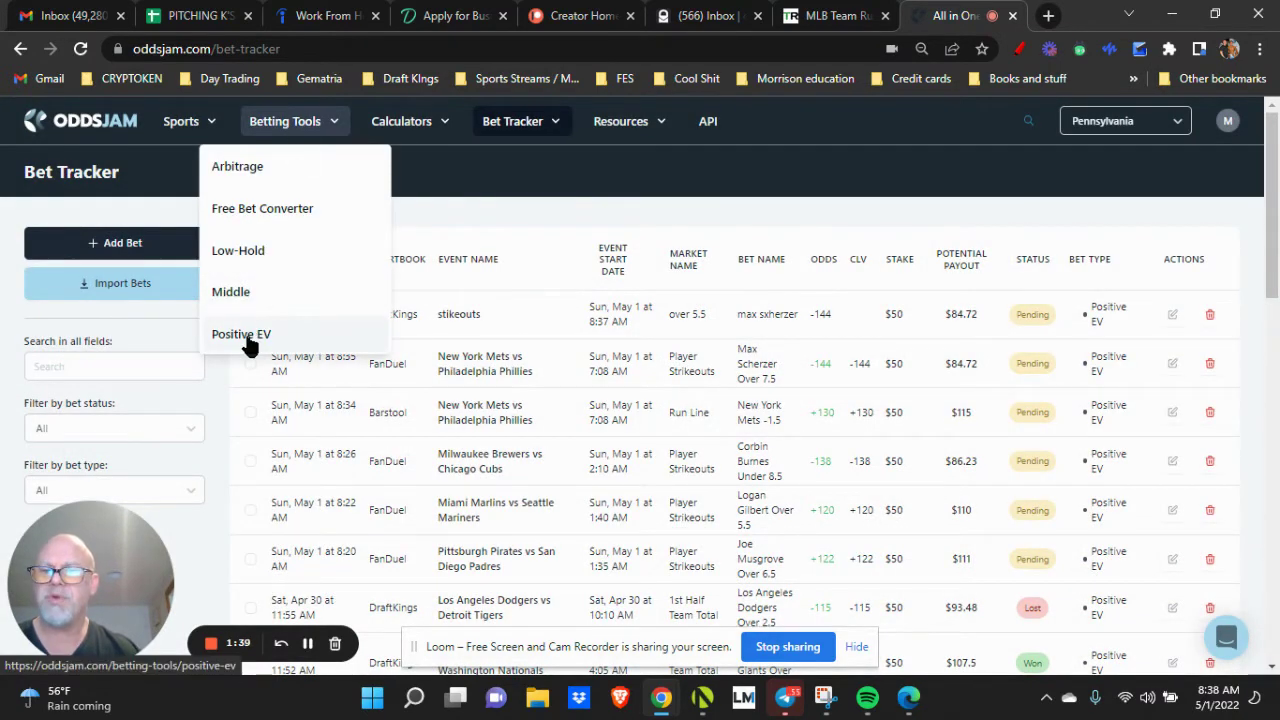
{"action": "mouse_move", "coordinate": [192, 125]}
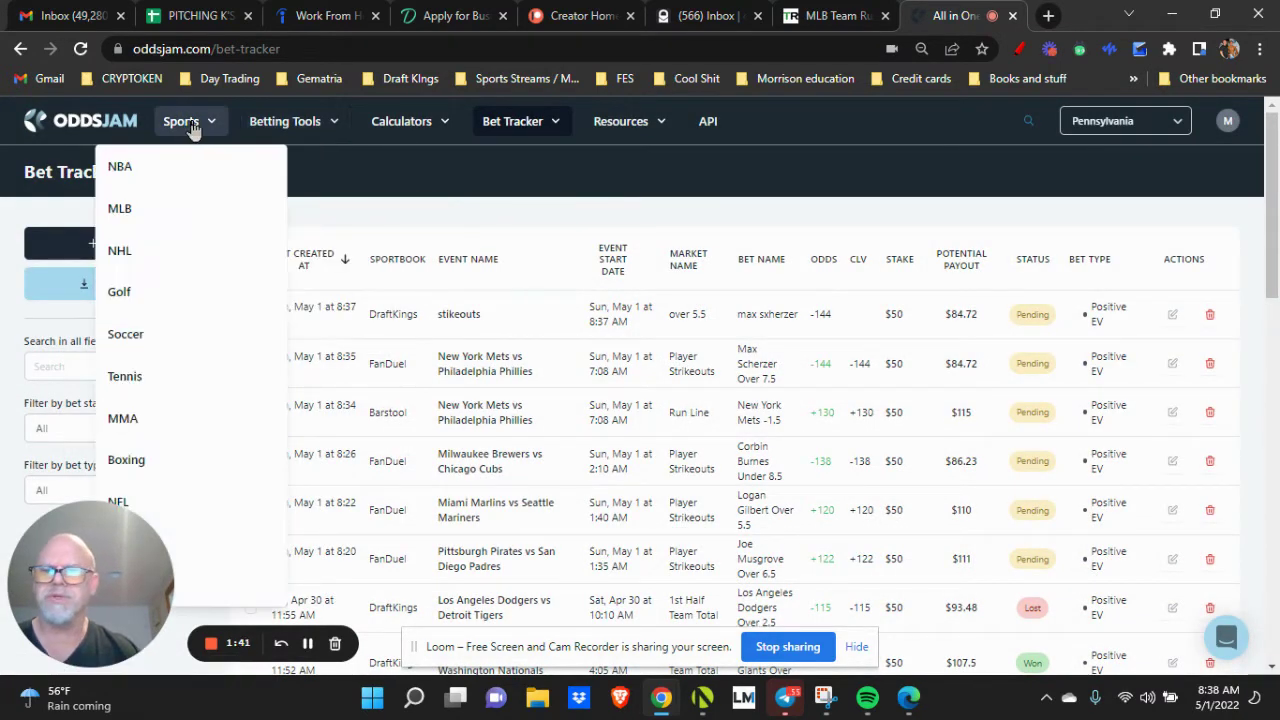
{"action": "left_click", "coordinate": [148, 211]}
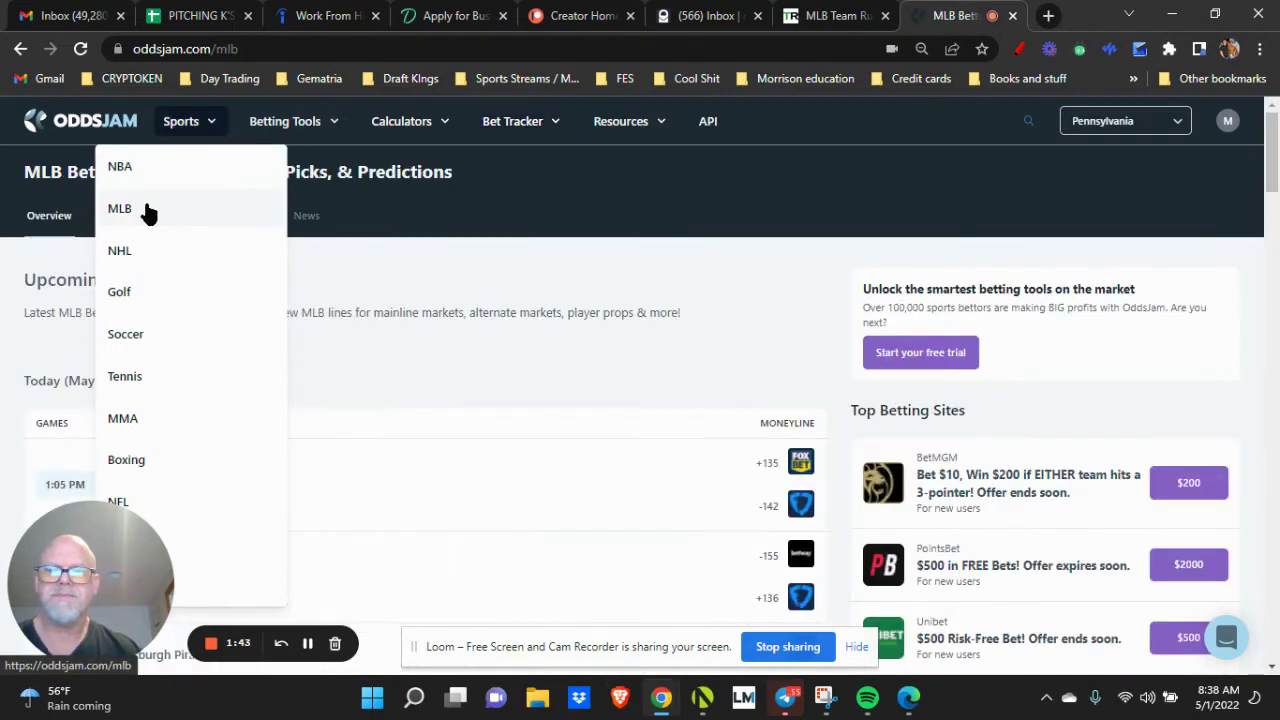
{"action": "scroll", "coordinate": [329, 334], "scroll_direction": "down", "scroll_amount": 5}
{"action": "left_click_drag", "start_coordinate": [151, 506], "coordinate": [1080, 560]}
{"action": "scroll", "coordinate": [249, 289], "scroll_direction": "down", "scroll_amount": 7}
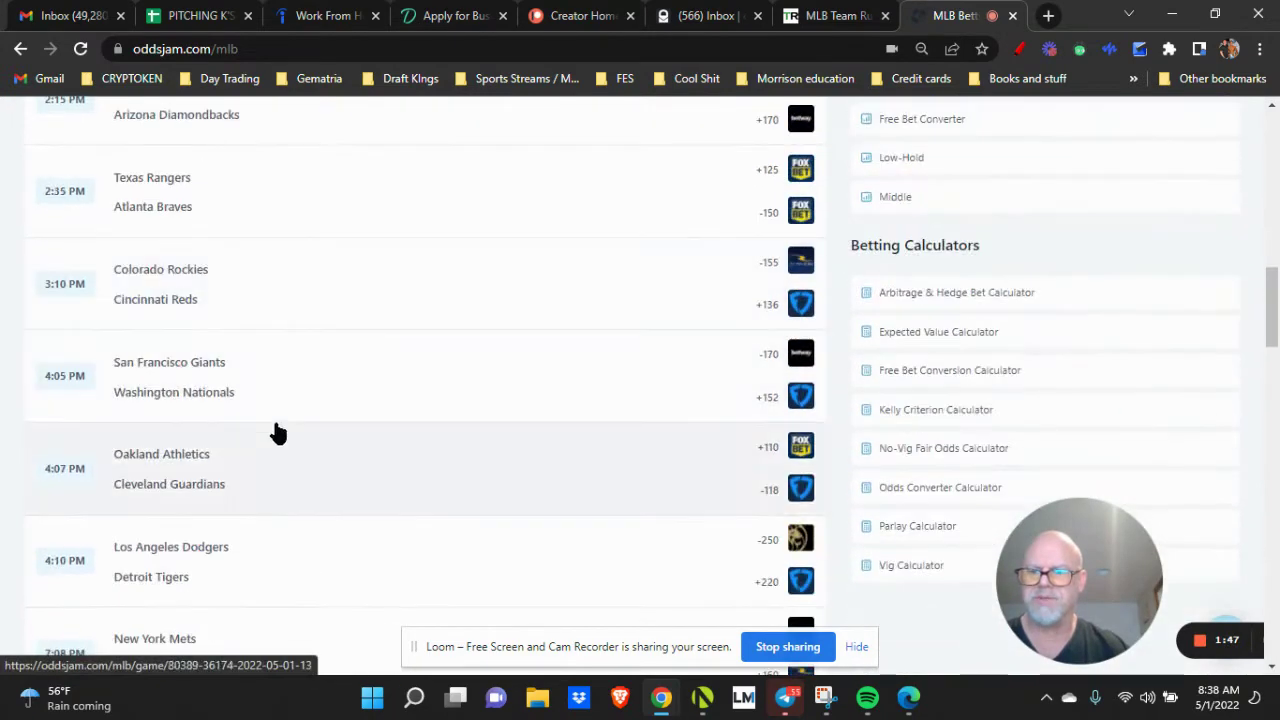
{"action": "scroll", "coordinate": [279, 433], "scroll_direction": "down", "scroll_amount": 3}
{"action": "left_click", "coordinate": [209, 360]}
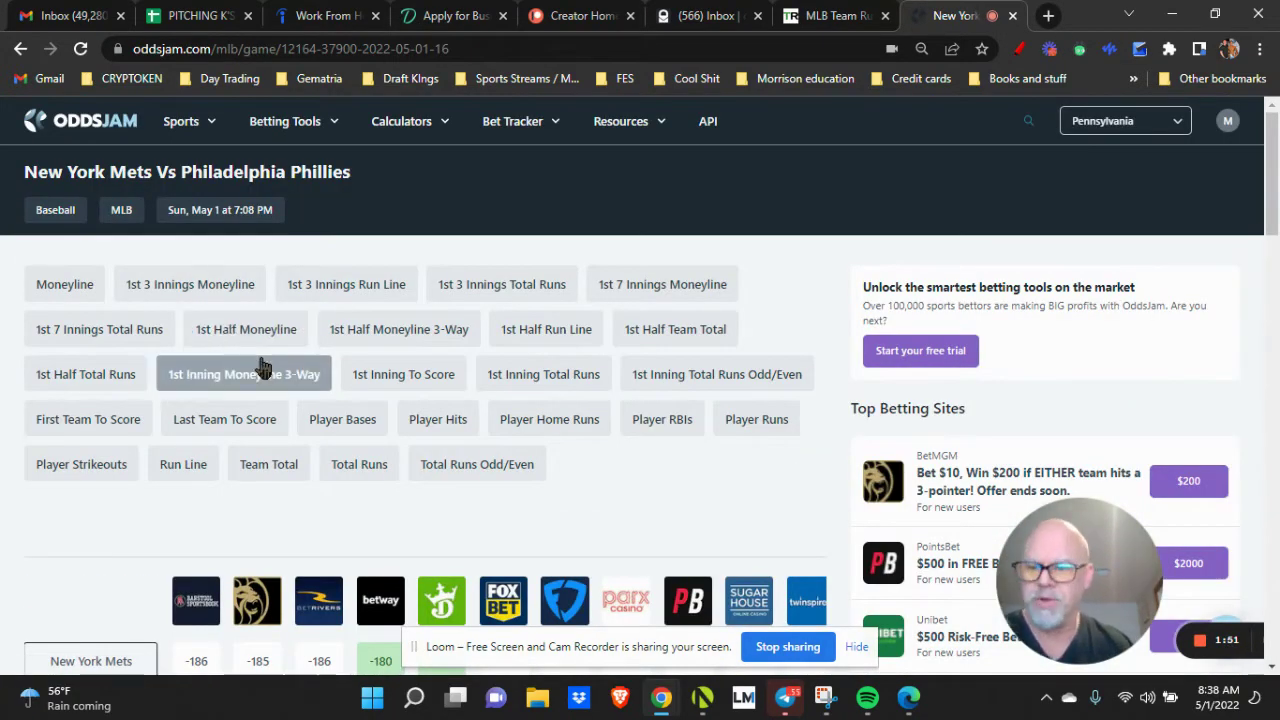
- Browse the game's Run Line odds, then switch to its Moneyline odds
{"action": "left_click", "coordinate": [180, 462]}
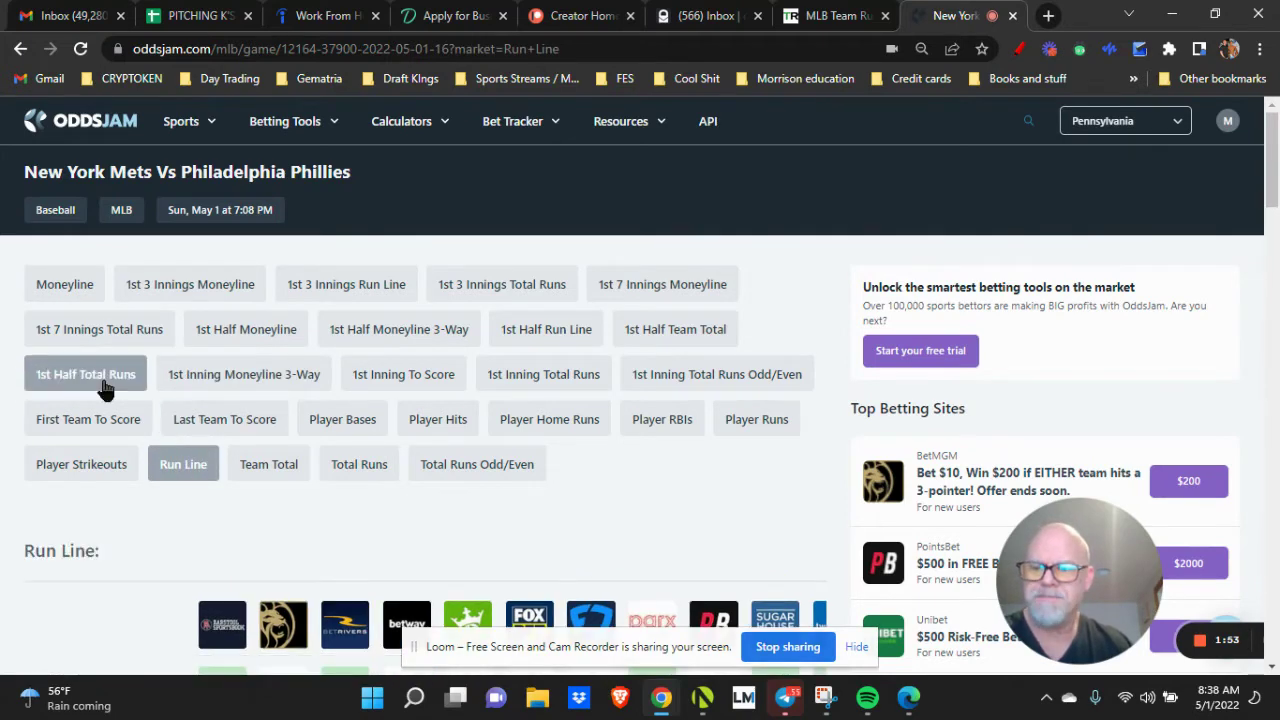
{"action": "scroll", "coordinate": [100, 388], "scroll_direction": "down", "scroll_amount": 5}
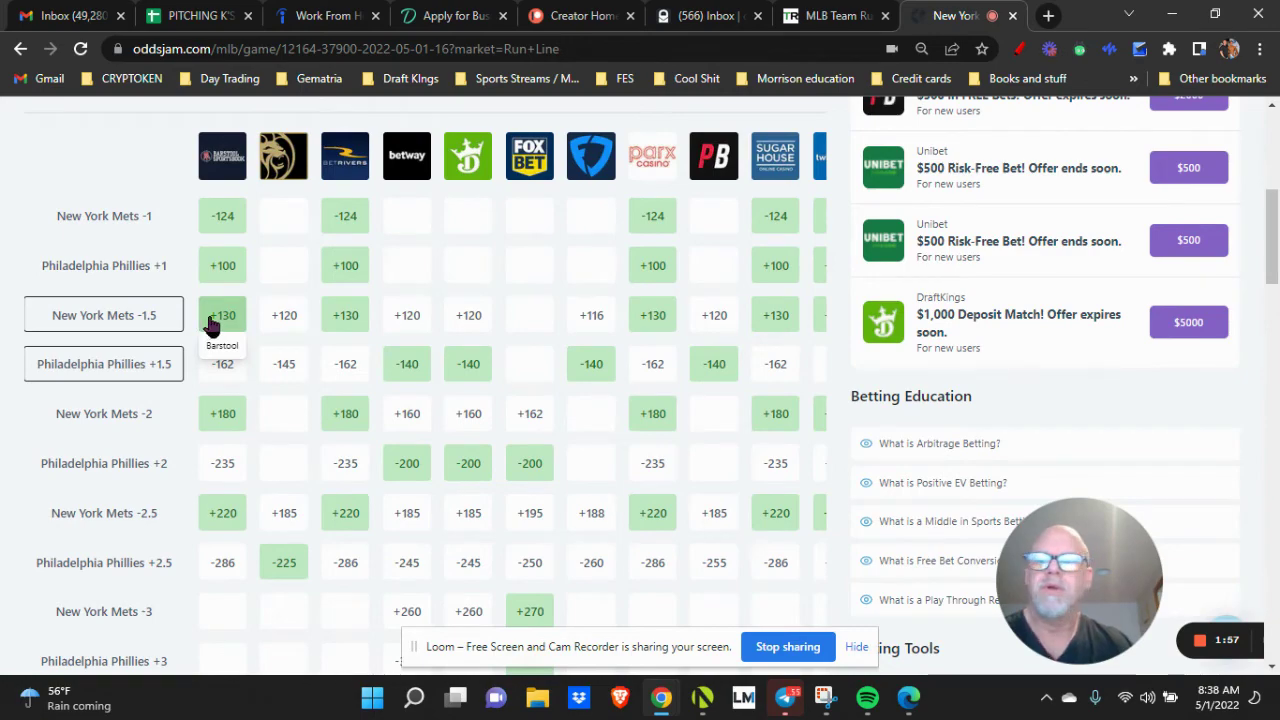
{"action": "scroll", "coordinate": [360, 385], "scroll_direction": "down", "scroll_amount": 10}
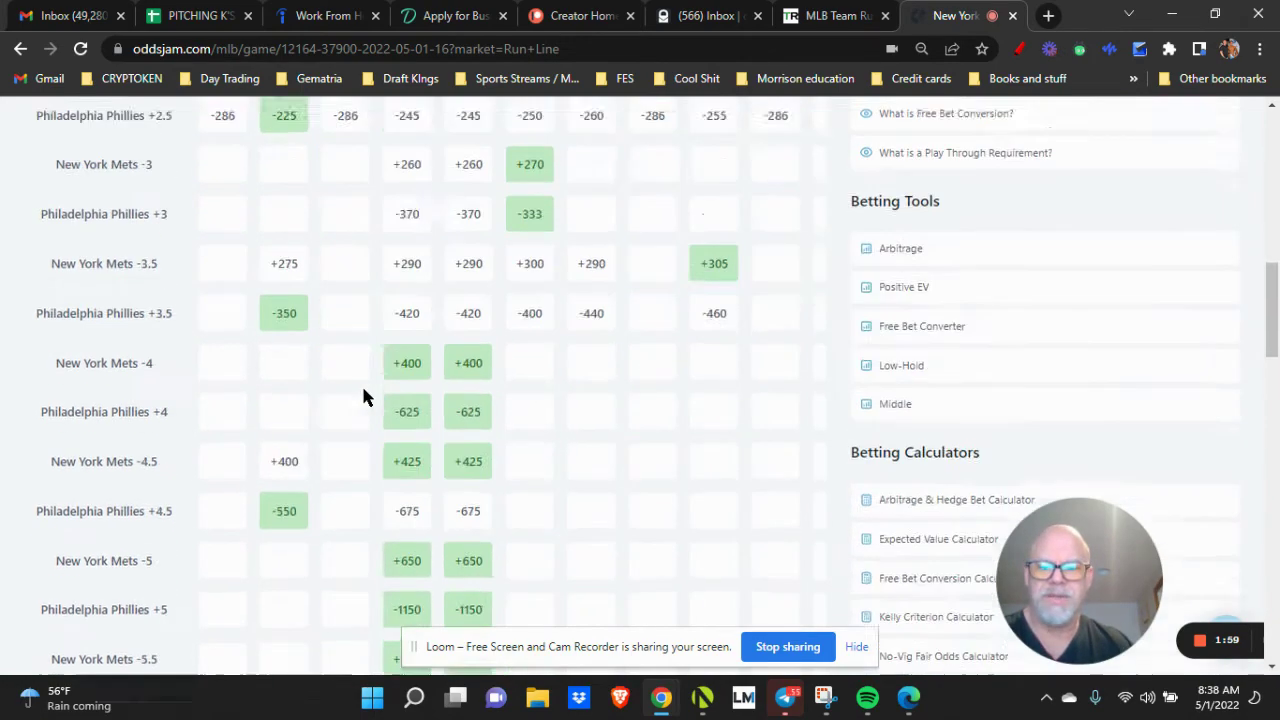
{"action": "scroll", "coordinate": [358, 387], "scroll_direction": "down", "scroll_amount": 10}
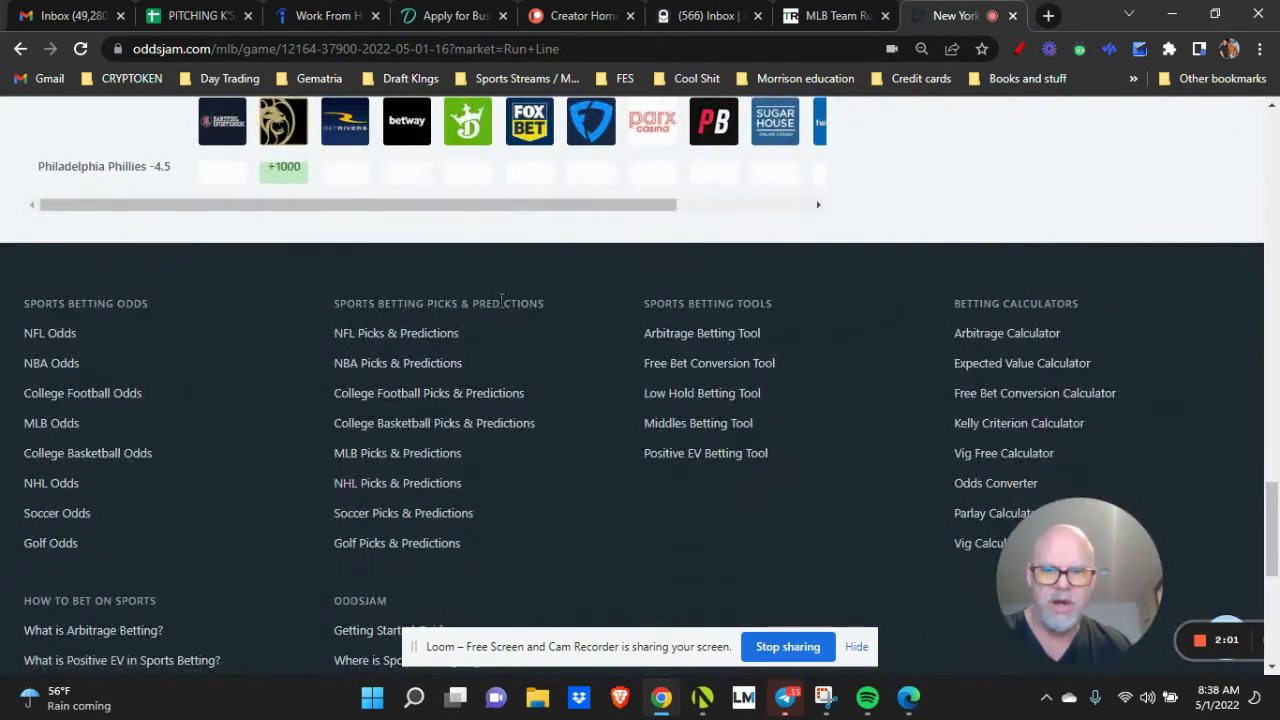
{"action": "left_click_drag", "start_coordinate": [650, 215], "coordinate": [777, 214]}
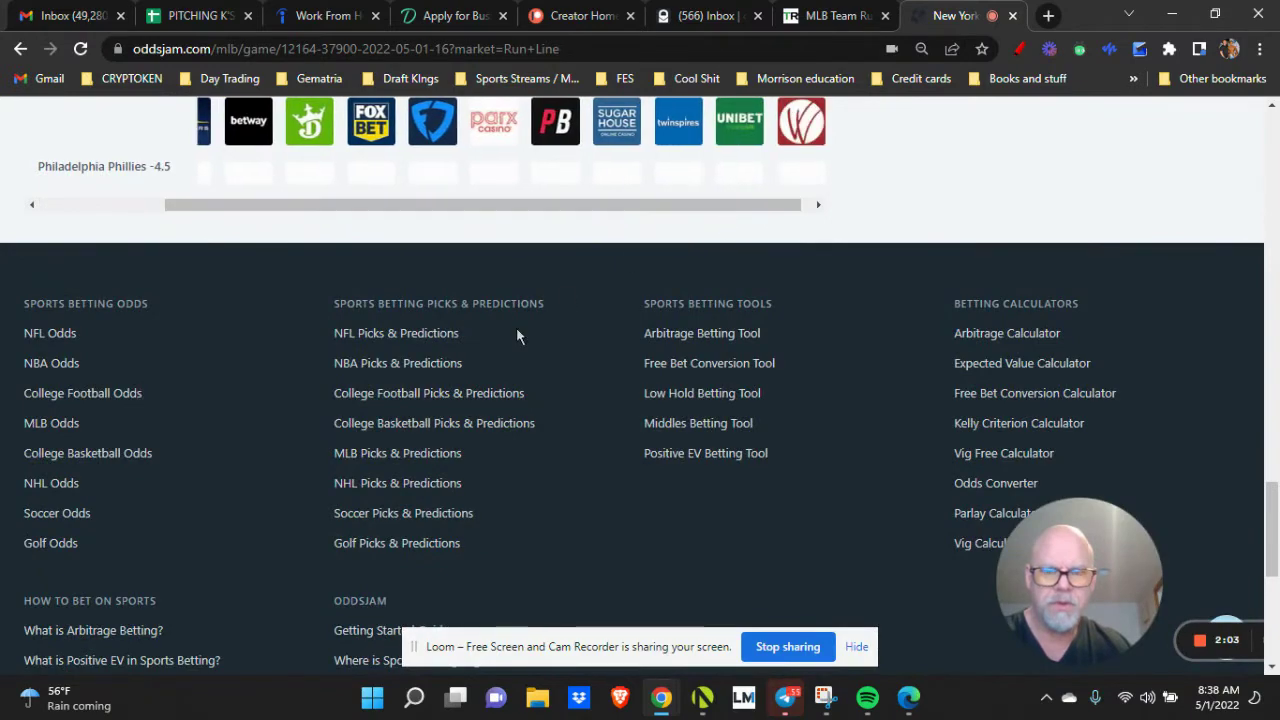
{"action": "scroll", "coordinate": [497, 338], "scroll_direction": "up", "scroll_amount": 10}
{"action": "scroll", "coordinate": [489, 369], "scroll_direction": "up", "scroll_amount": 5}
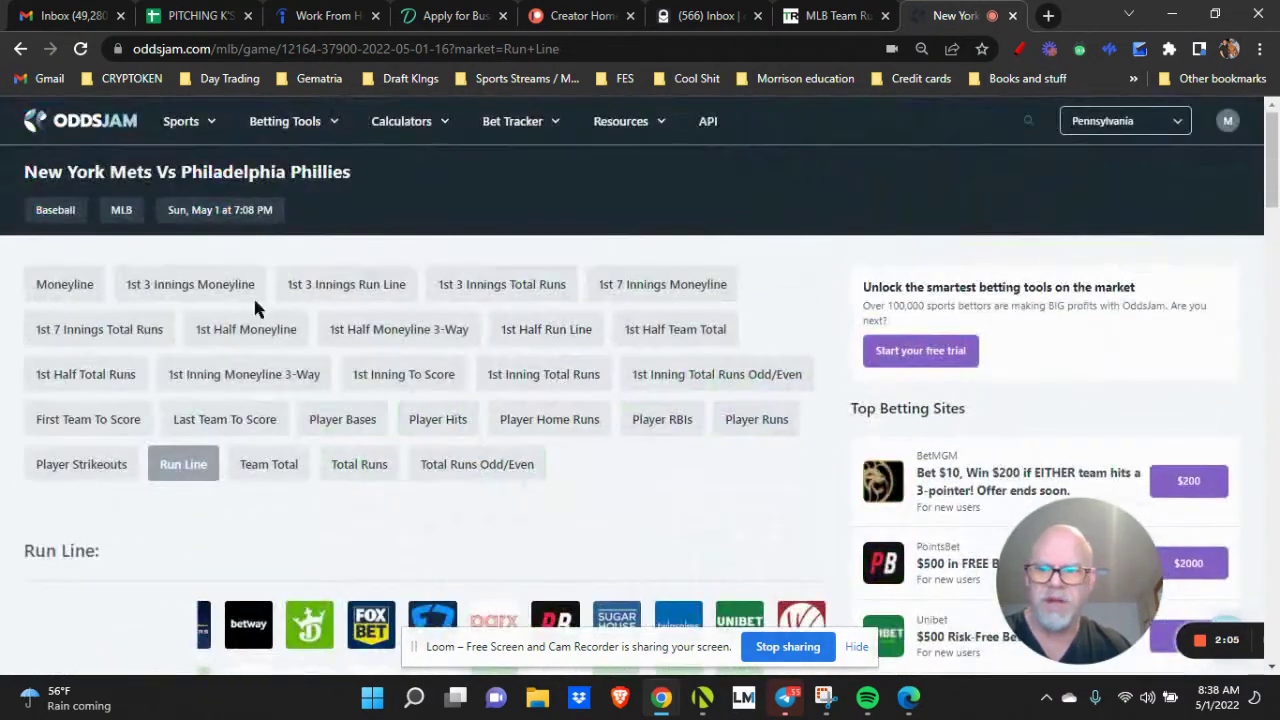
{"action": "left_click", "coordinate": [86, 287]}
{"action": "scroll", "coordinate": [270, 378], "scroll_direction": "down", "scroll_amount": 3}
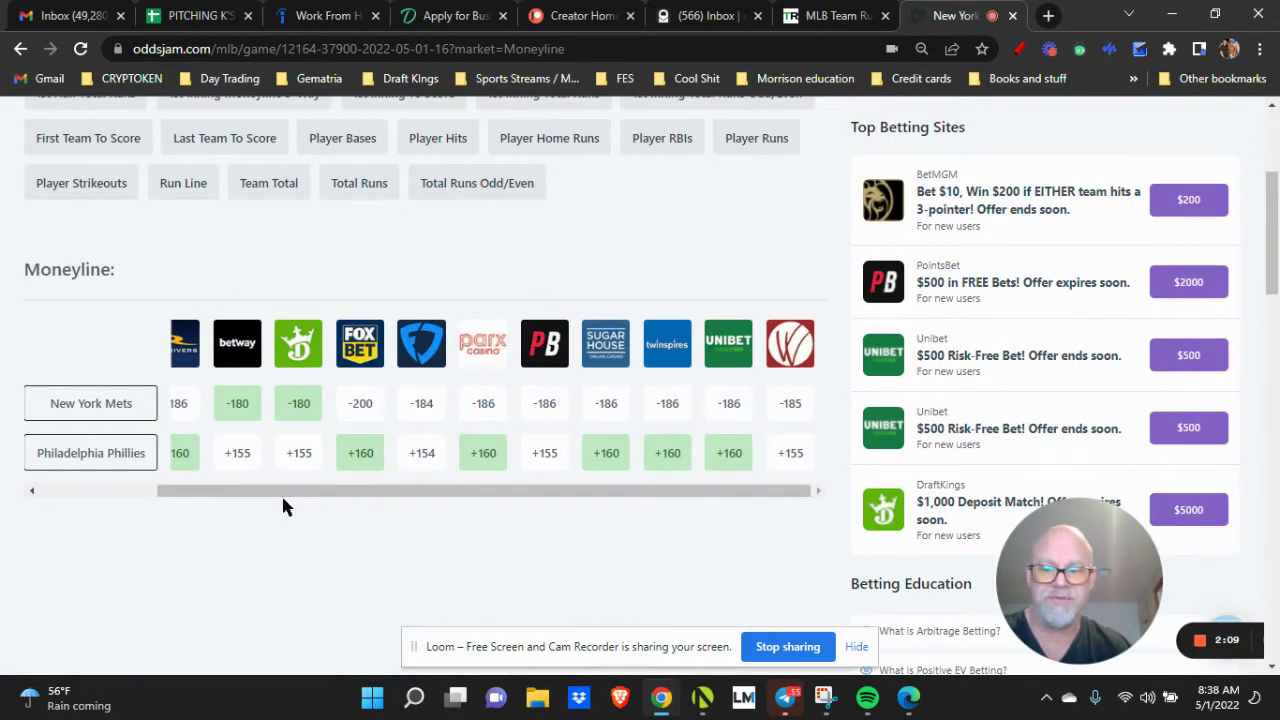
{"action": "left_click_drag", "start_coordinate": [177, 491], "coordinate": [34, 509]}
{"action": "scroll", "coordinate": [92, 354], "scroll_direction": "up", "scroll_amount": 3}
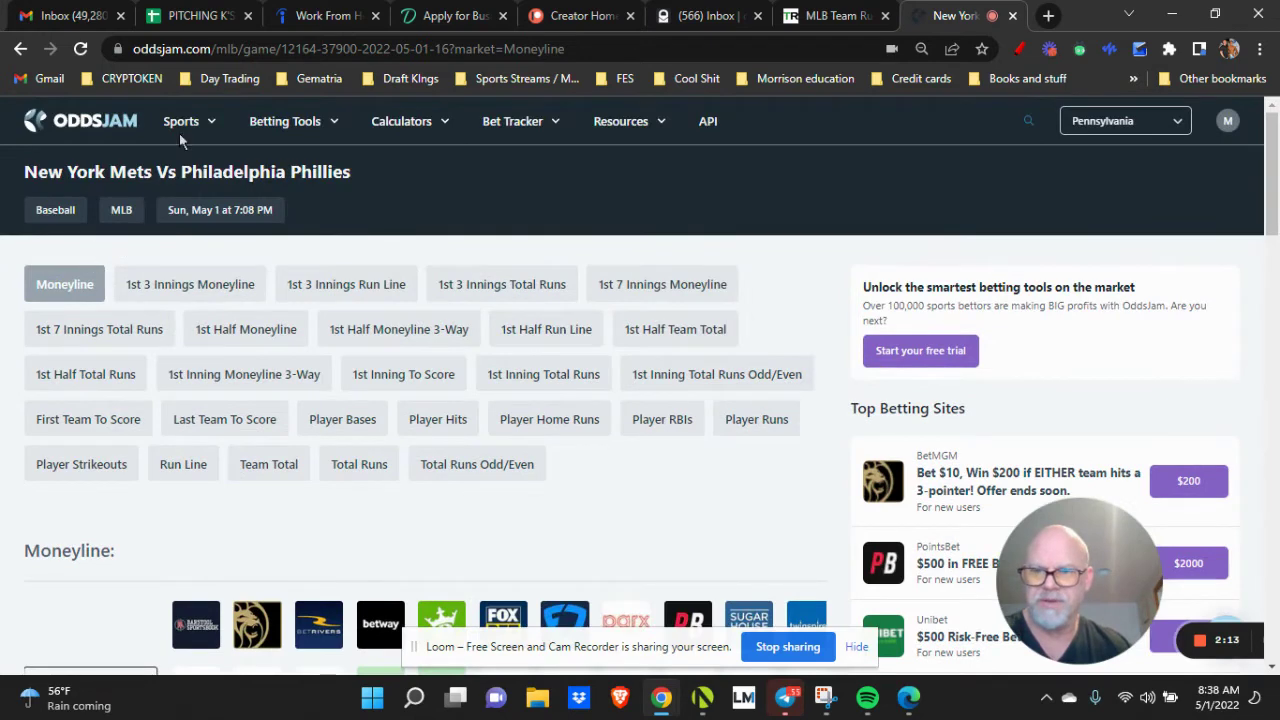
- Return to MLB and look over the Orioles vs Red Sox game page
{"action": "left_click", "coordinate": [187, 122]}
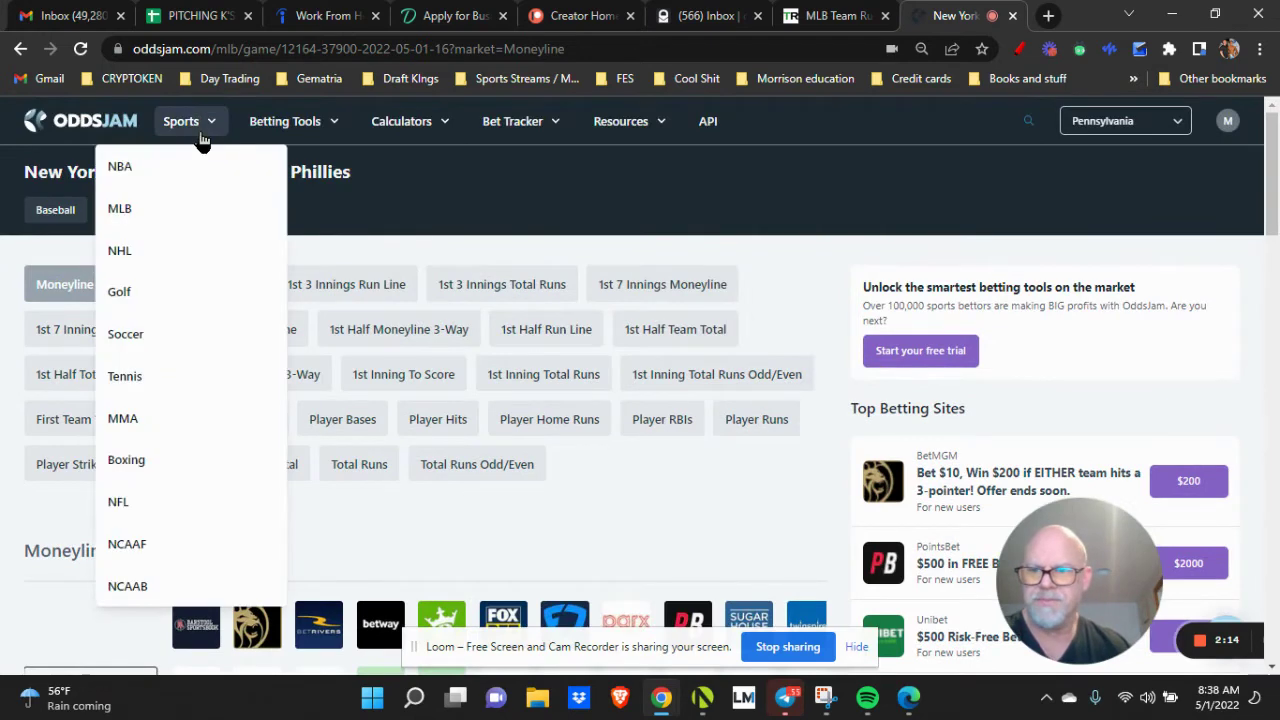
{"action": "left_click", "coordinate": [132, 212]}
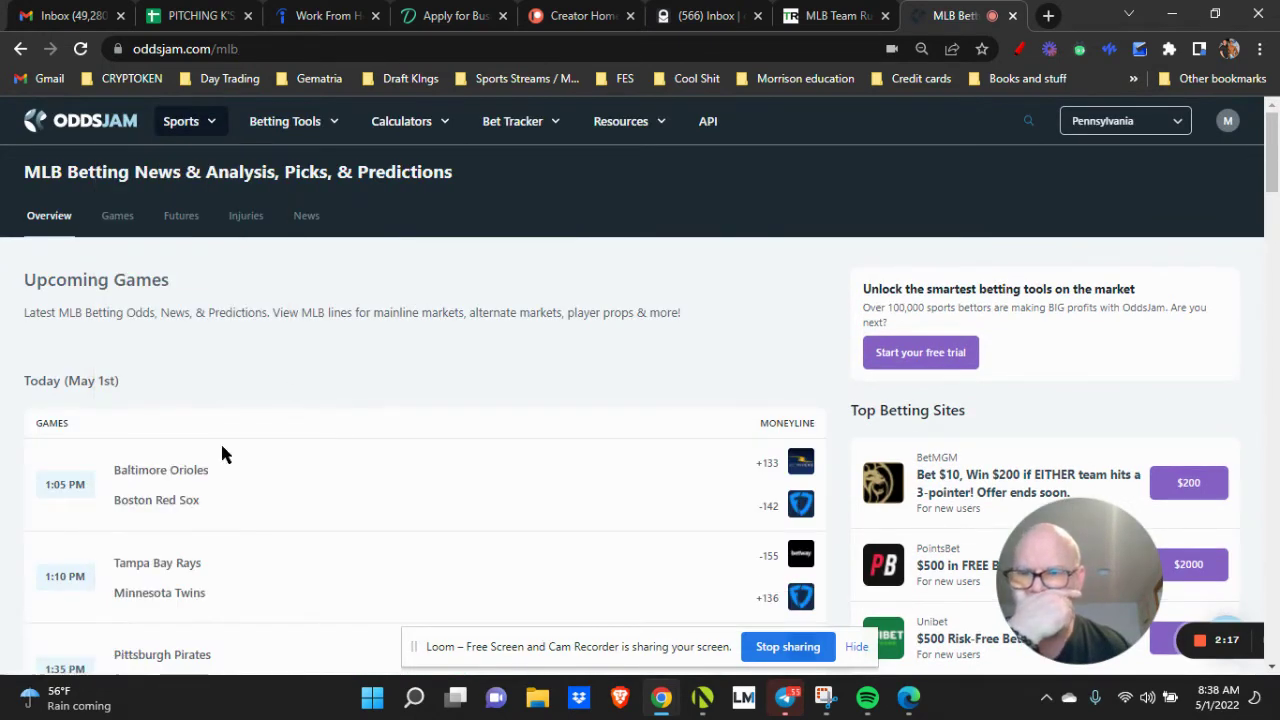
{"action": "left_click", "coordinate": [190, 503]}
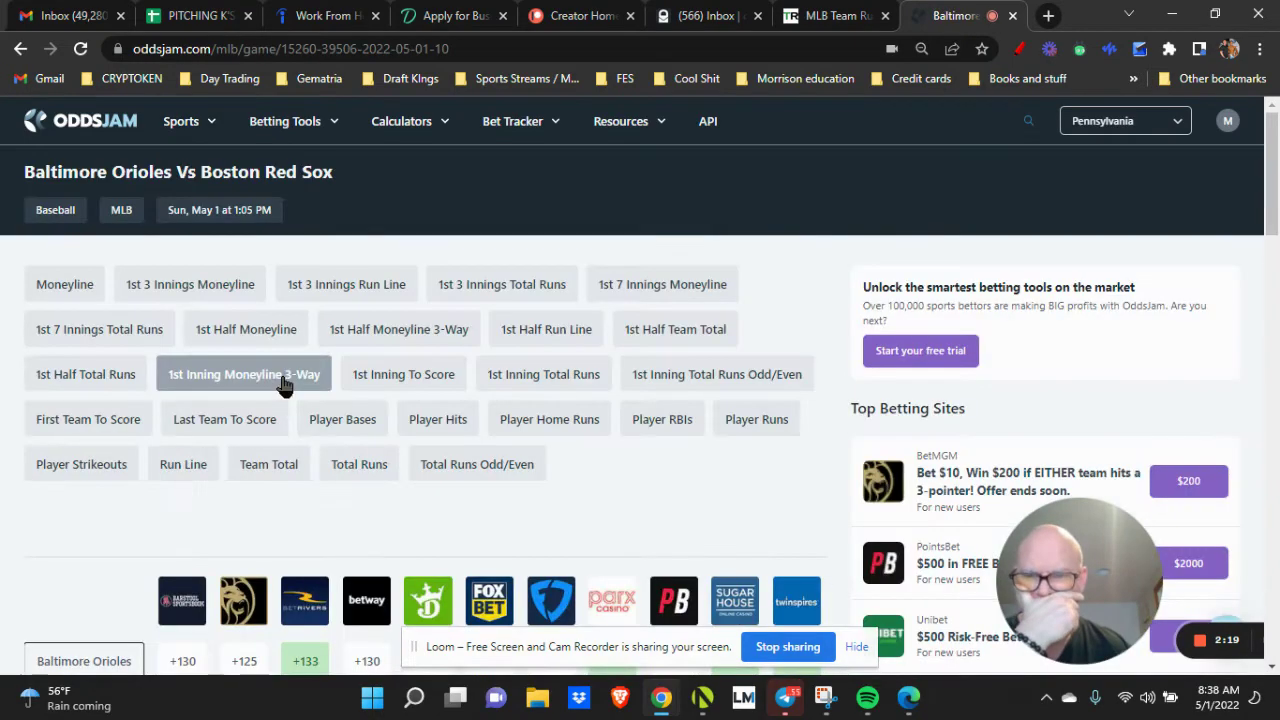
{"action": "scroll", "coordinate": [171, 351], "scroll_direction": "down", "scroll_amount": 4}
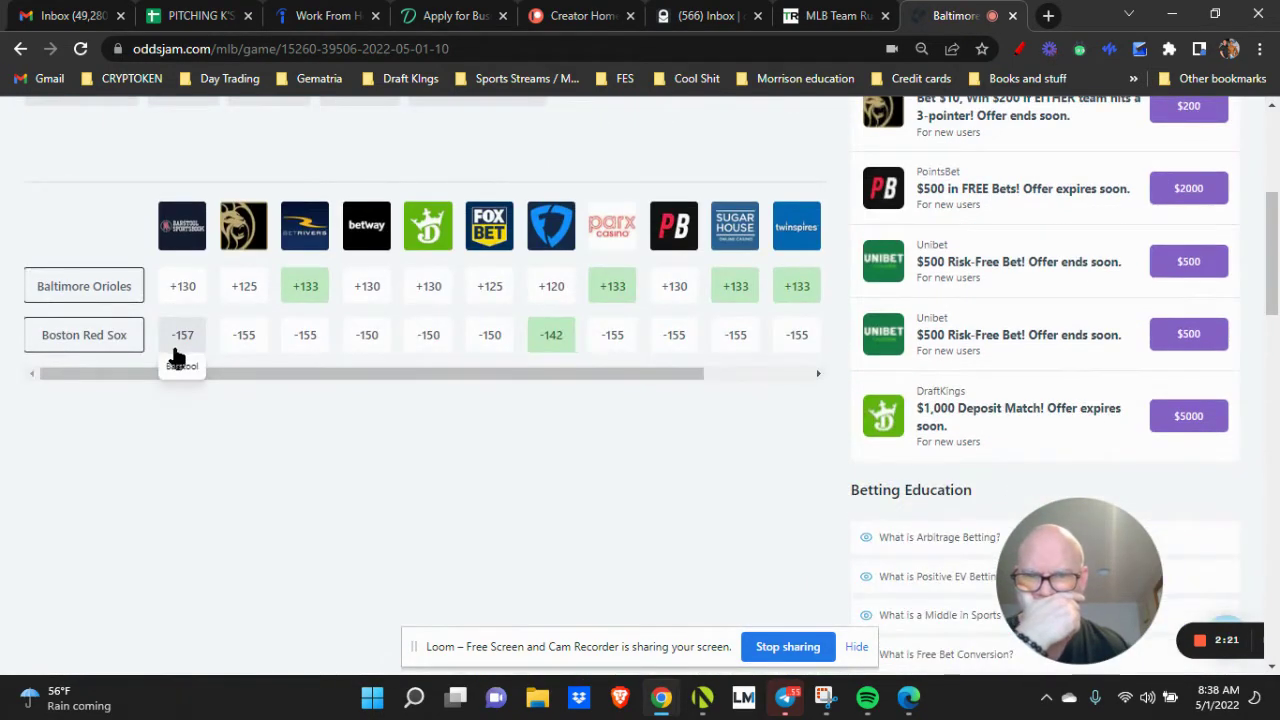
{"action": "scroll", "coordinate": [177, 351], "scroll_direction": "up", "scroll_amount": 4}
{"action": "scroll", "coordinate": [518, 573], "scroll_direction": "down", "scroll_amount": 1}
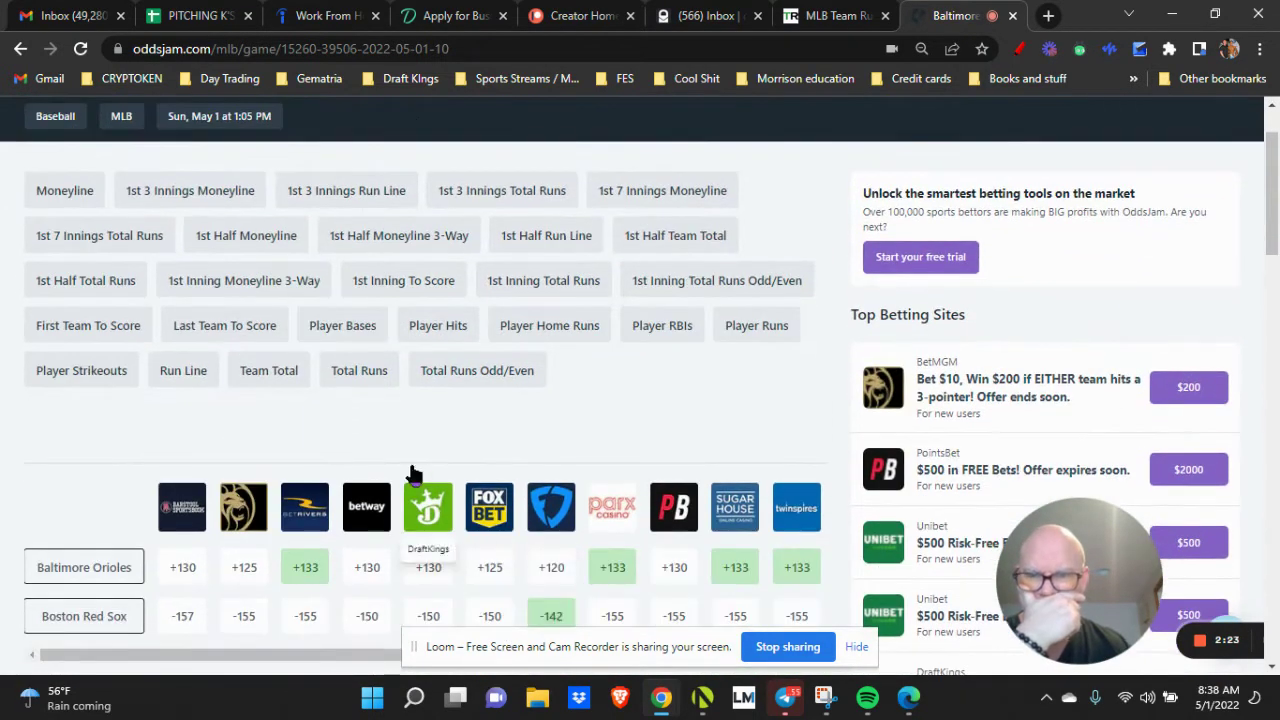
{"action": "scroll", "coordinate": [177, 249], "scroll_direction": "up", "scroll_amount": 1}
- Return to MLB and reopen the Mets vs Phillies game page
{"action": "left_click", "coordinate": [185, 121]}
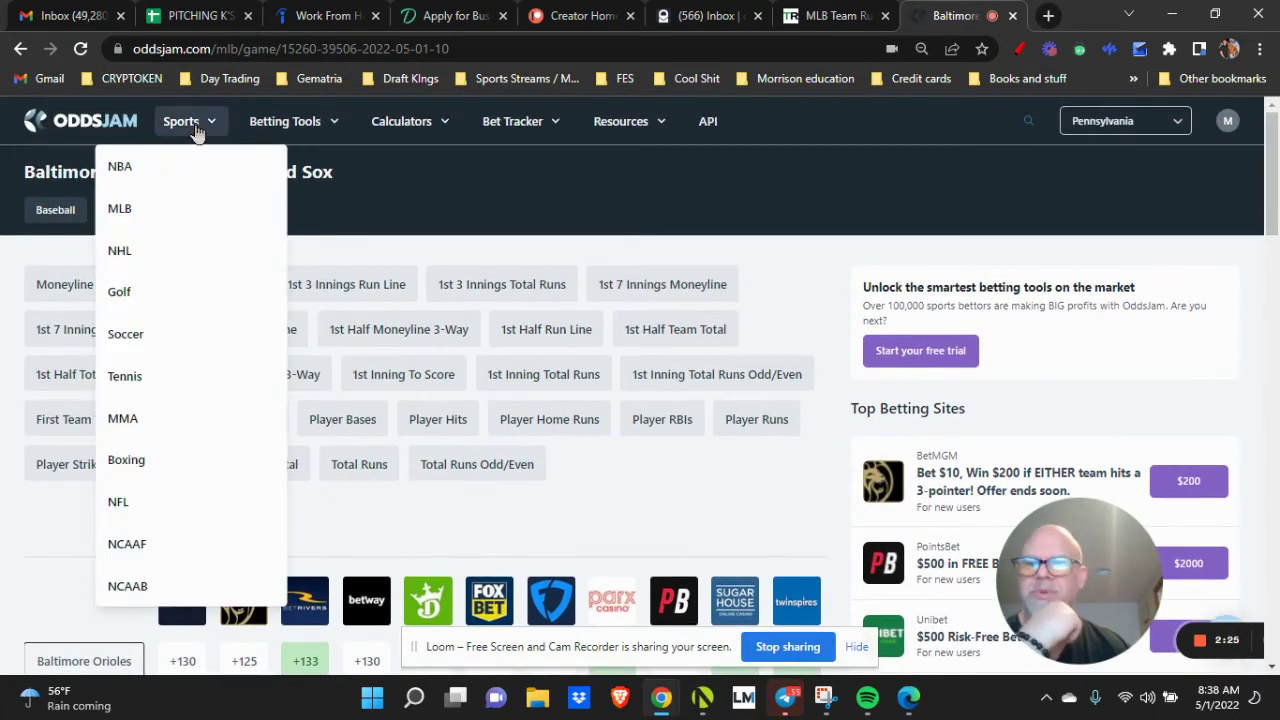
{"action": "left_click", "coordinate": [120, 210]}
{"action": "scroll", "coordinate": [368, 290], "scroll_direction": "down", "scroll_amount": 5}
{"action": "scroll", "coordinate": [368, 315], "scroll_direction": "down", "scroll_amount": 10}
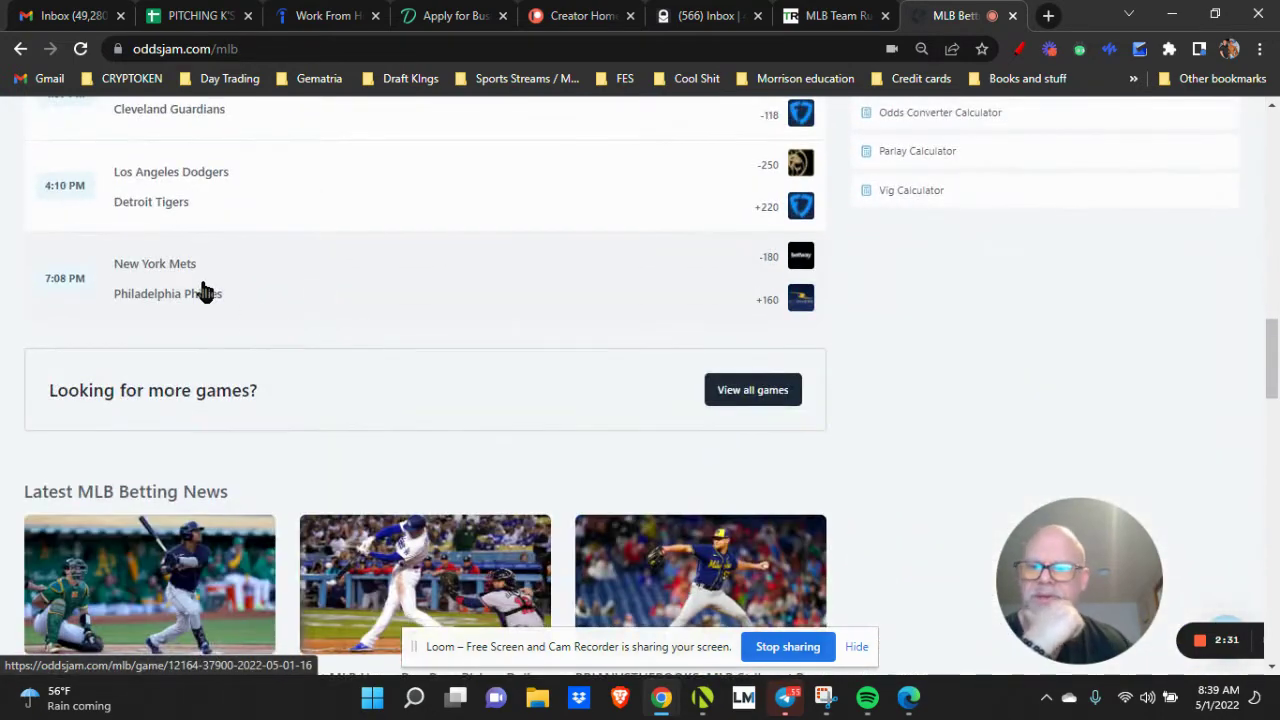
{"action": "left_click", "coordinate": [203, 290]}
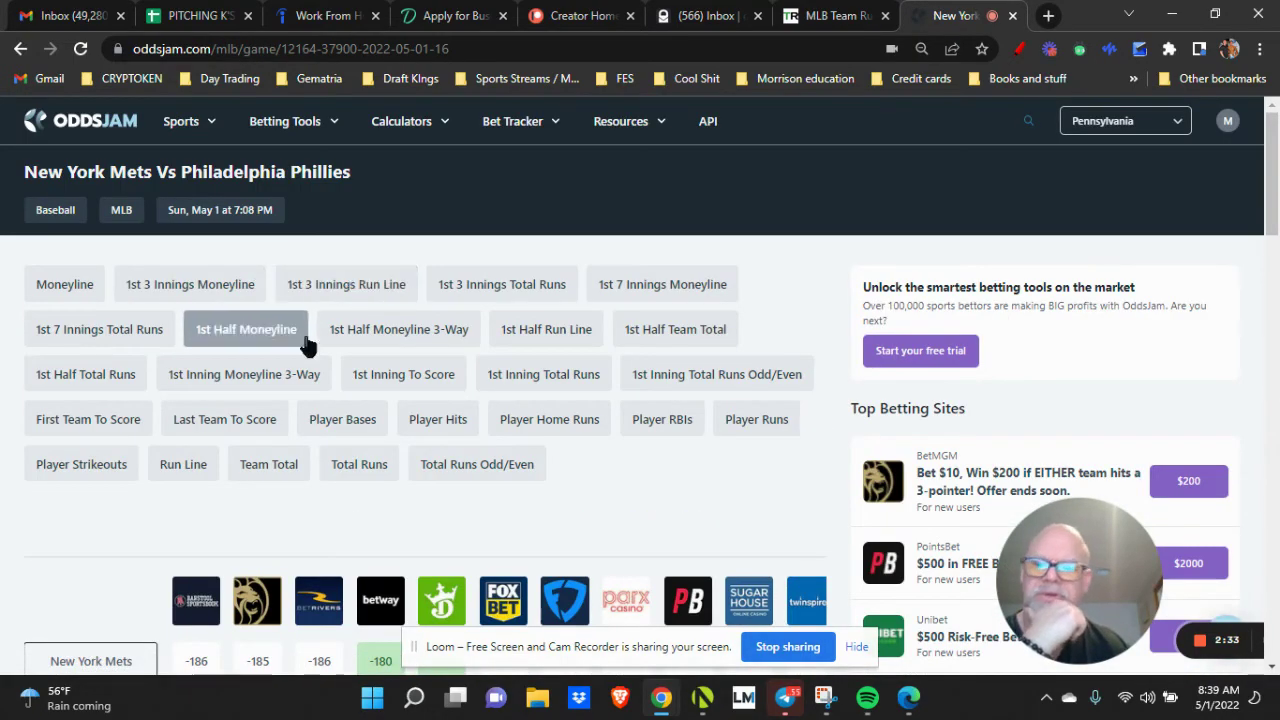
- Show the Mets vs Phillies Run Line odds and scroll to the sportsbook odds table
{"action": "left_click", "coordinate": [180, 478]}
{"action": "scroll", "coordinate": [240, 350], "scroll_direction": "down", "scroll_amount": 5}
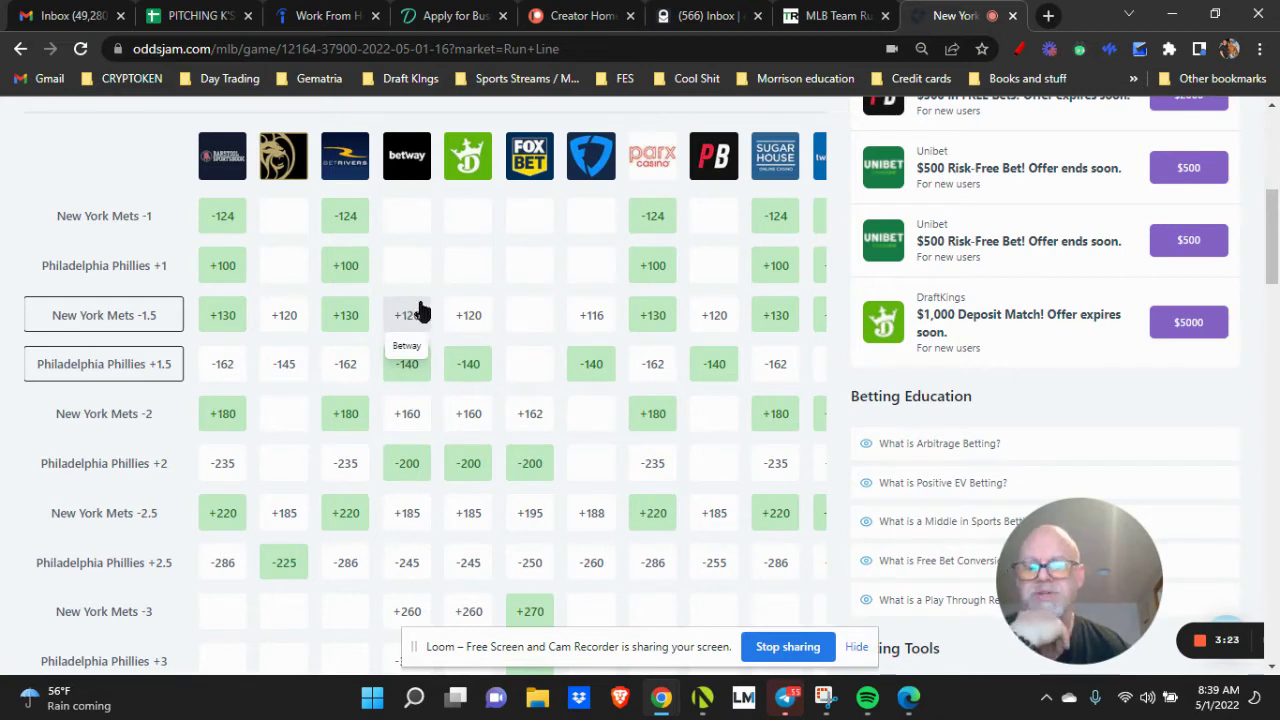
- Add the Barstool +130 Mets -1.5 line to the tracker with a $50 stake
{"action": "left_click", "coordinate": [224, 318]}
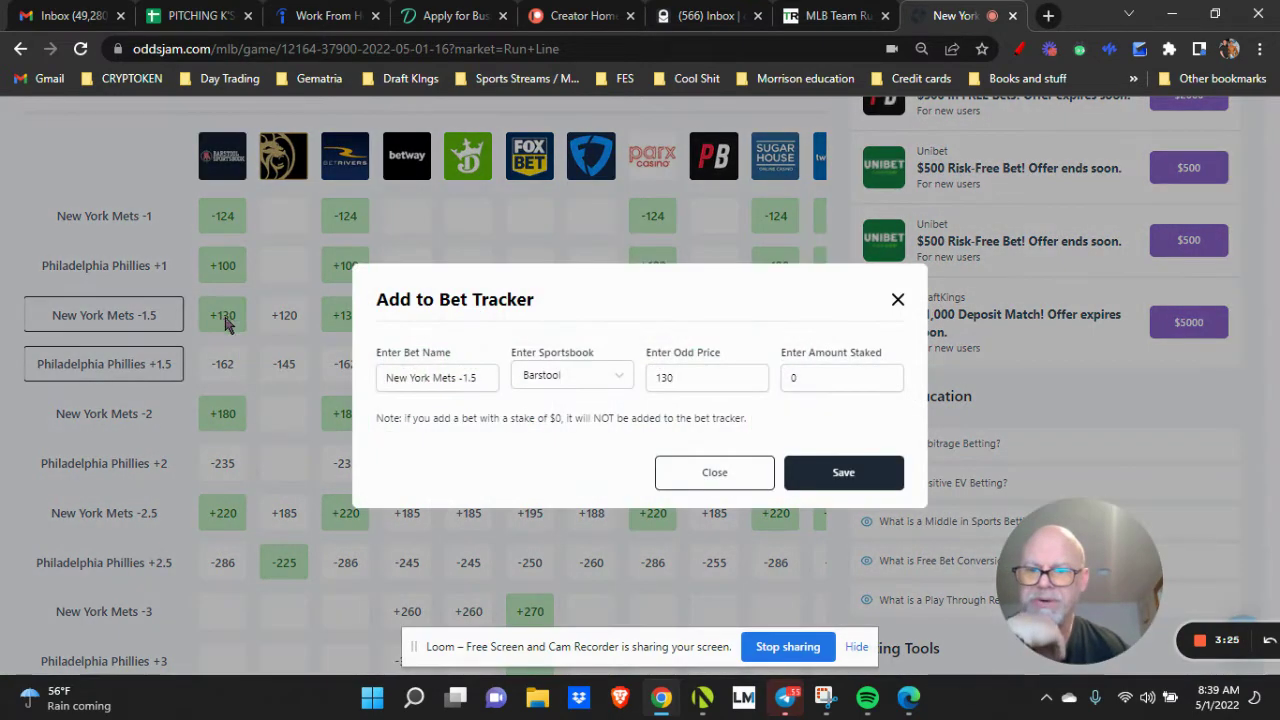
{"action": "left_click", "coordinate": [870, 382]}
{"action": "key", "text": "BackSpace"}
{"action": "type", "text": "5-0"}
{"action": "key", "text": "BackSpace"}
{"action": "key", "text": "BackSpace"}
{"action": "type", "text": "0"}
{"action": "left_click", "coordinate": [843, 476]}
- In the Bets list, edit the newest Mets bet to Positive EV with CLV 125
{"action": "scroll", "coordinate": [607, 470], "scroll_direction": "up", "scroll_amount": 5}
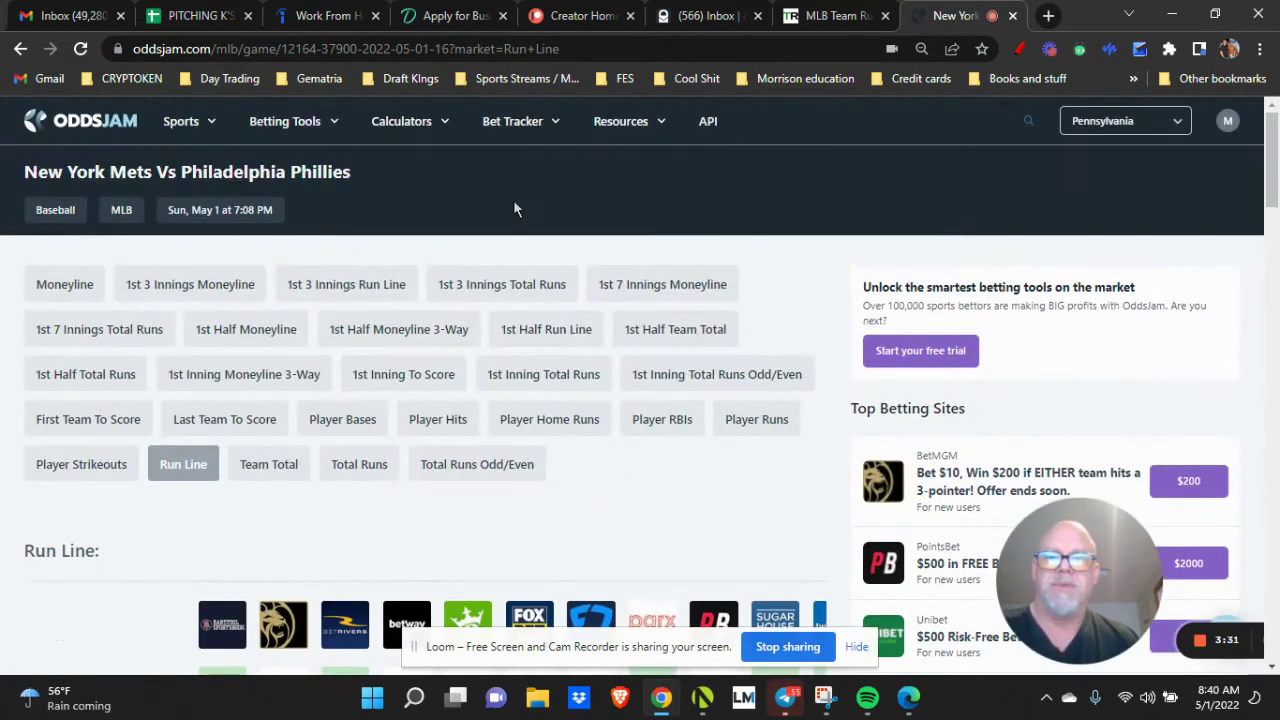
{"action": "mouse_move", "coordinate": [512, 121]}
{"action": "left_click", "coordinate": [471, 166]}
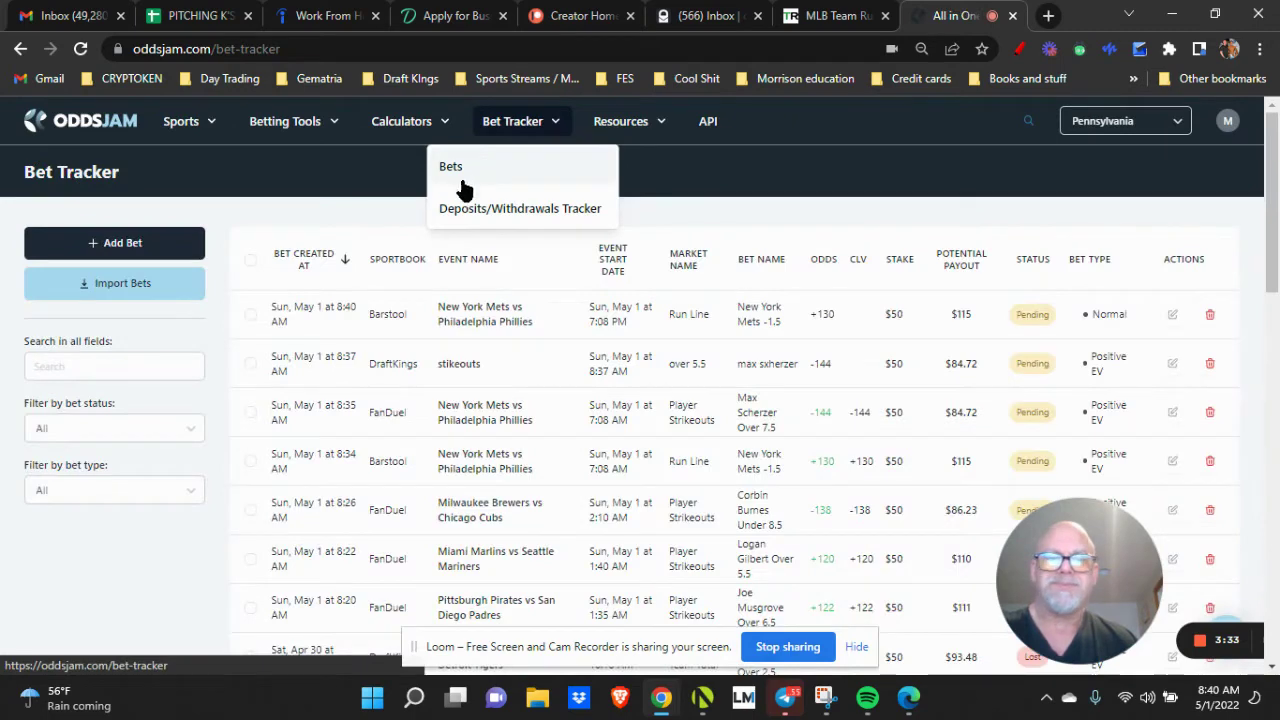
{"action": "left_click", "coordinate": [1172, 314]}
{"action": "left_click", "coordinate": [845, 362]}
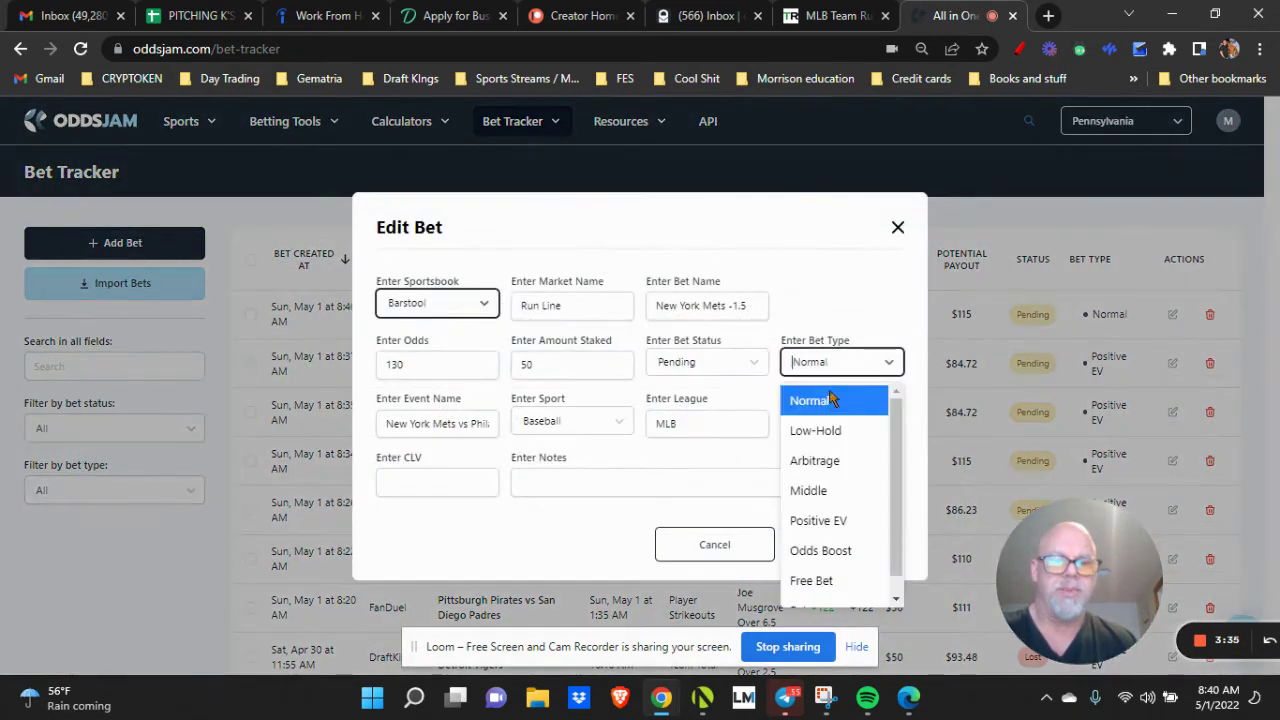
{"action": "left_click", "coordinate": [828, 521]}
{"action": "left_click", "coordinate": [430, 480]}
{"action": "type", "text": "125"}
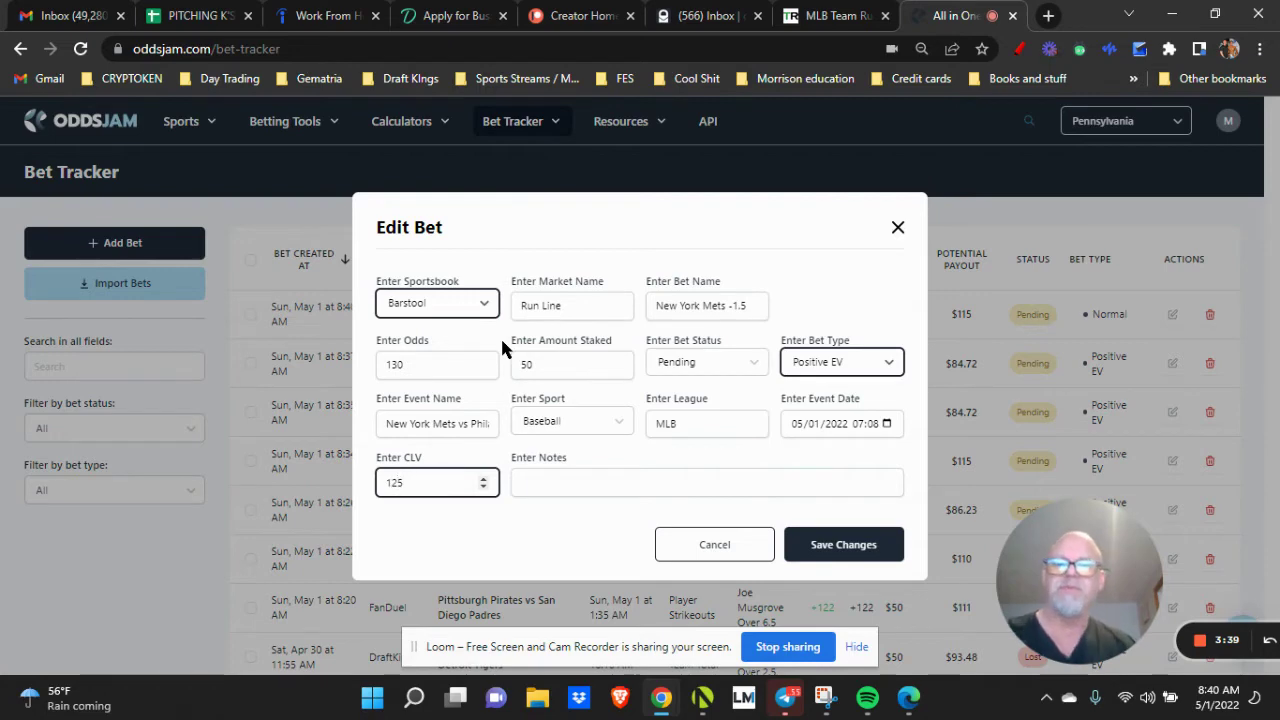
{"action": "left_click", "coordinate": [835, 530]}
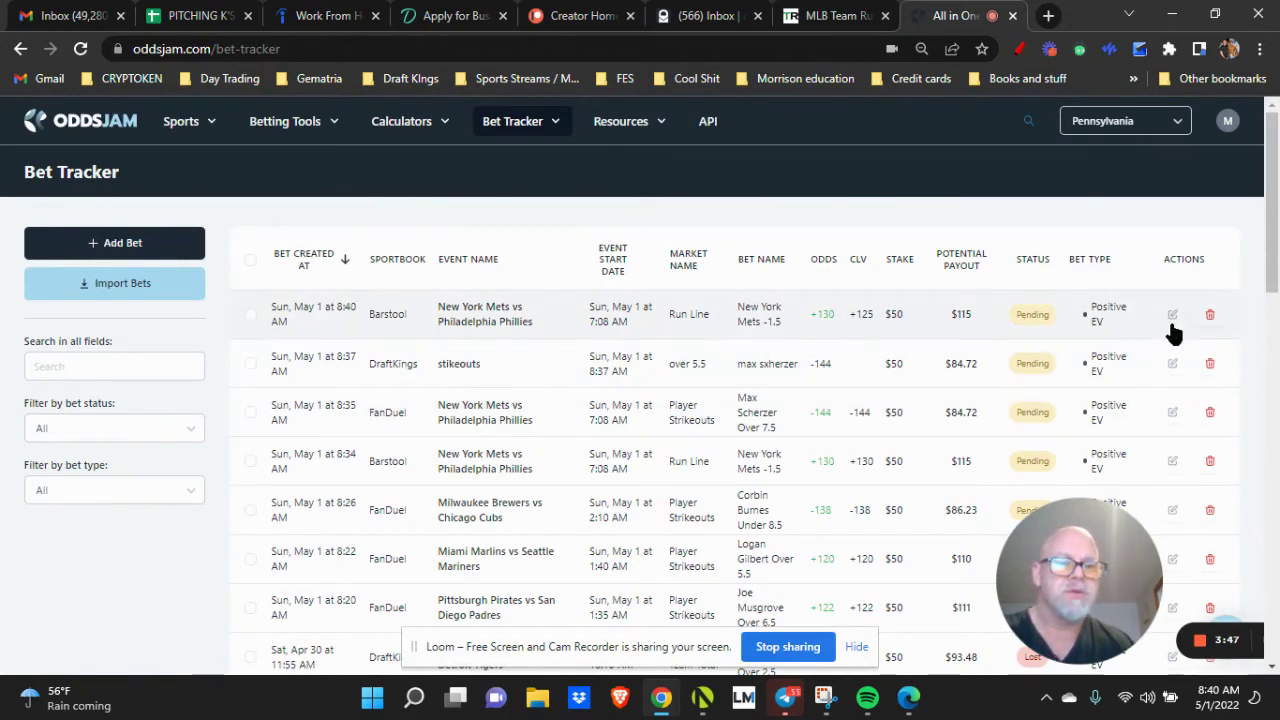
{"action": "left_click", "coordinate": [1172, 314]}
{"action": "left_click", "coordinate": [418, 478]}
{"action": "double_click", "coordinate": [418, 478]}
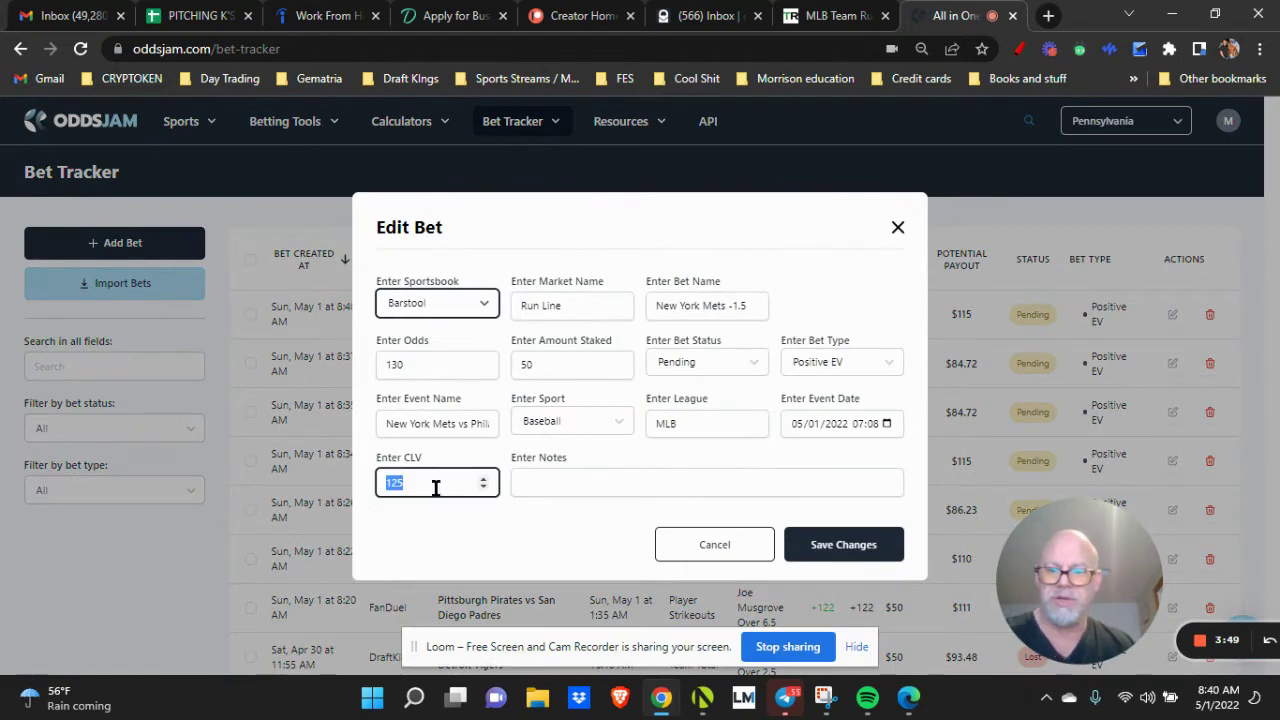
{"action": "type", "text": "137"}
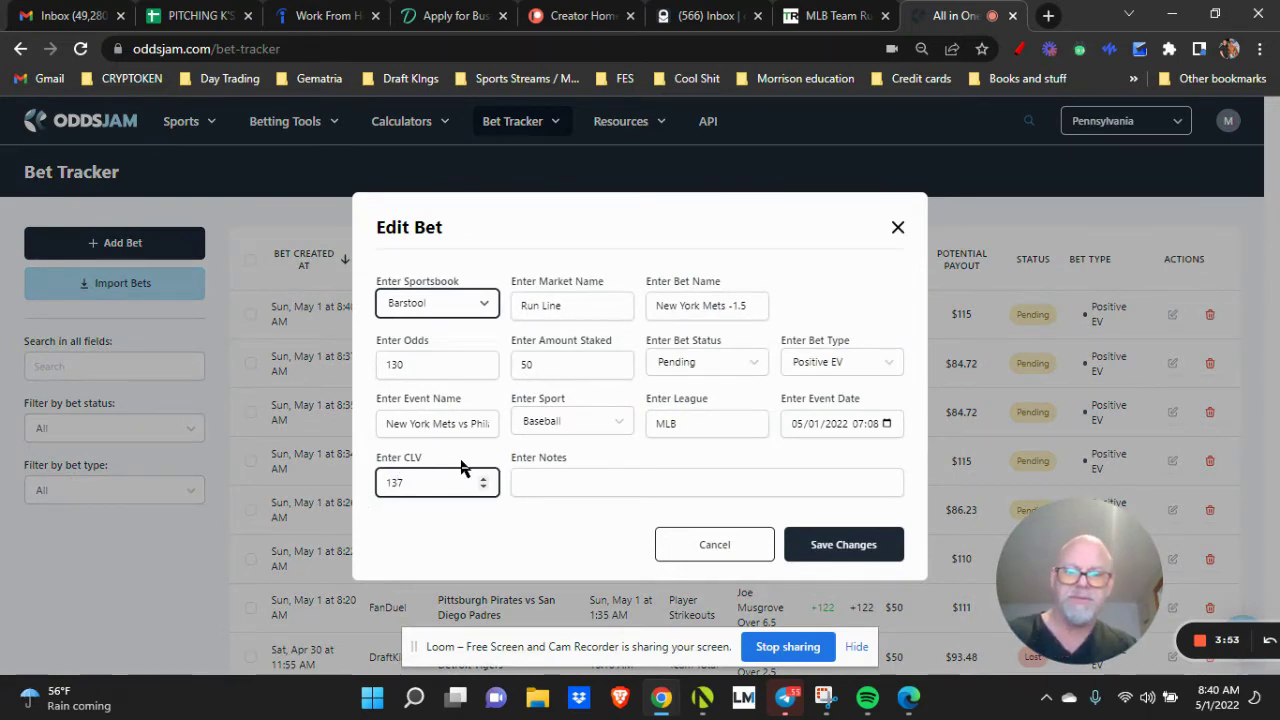
{"action": "left_click", "coordinate": [815, 544]}
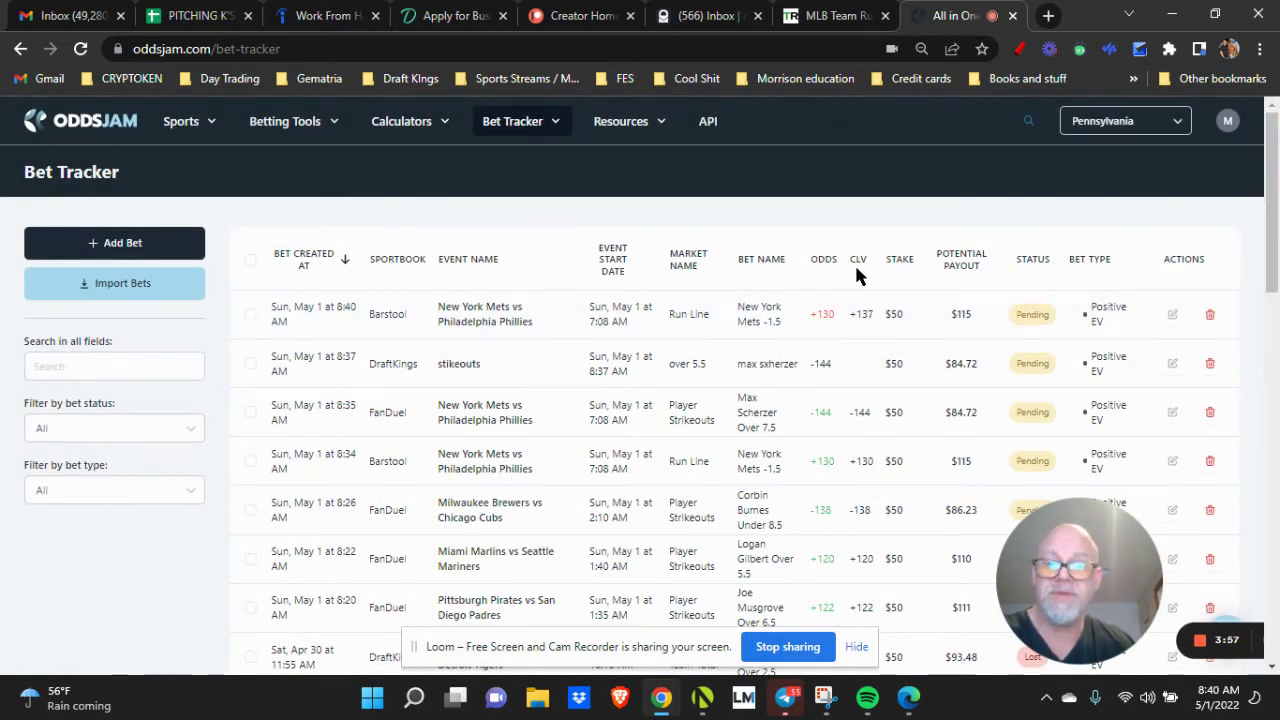
{"action": "left_click", "coordinate": [1172, 316]}
{"action": "left_click_drag", "start_coordinate": [430, 483], "coordinate": [363, 497]}
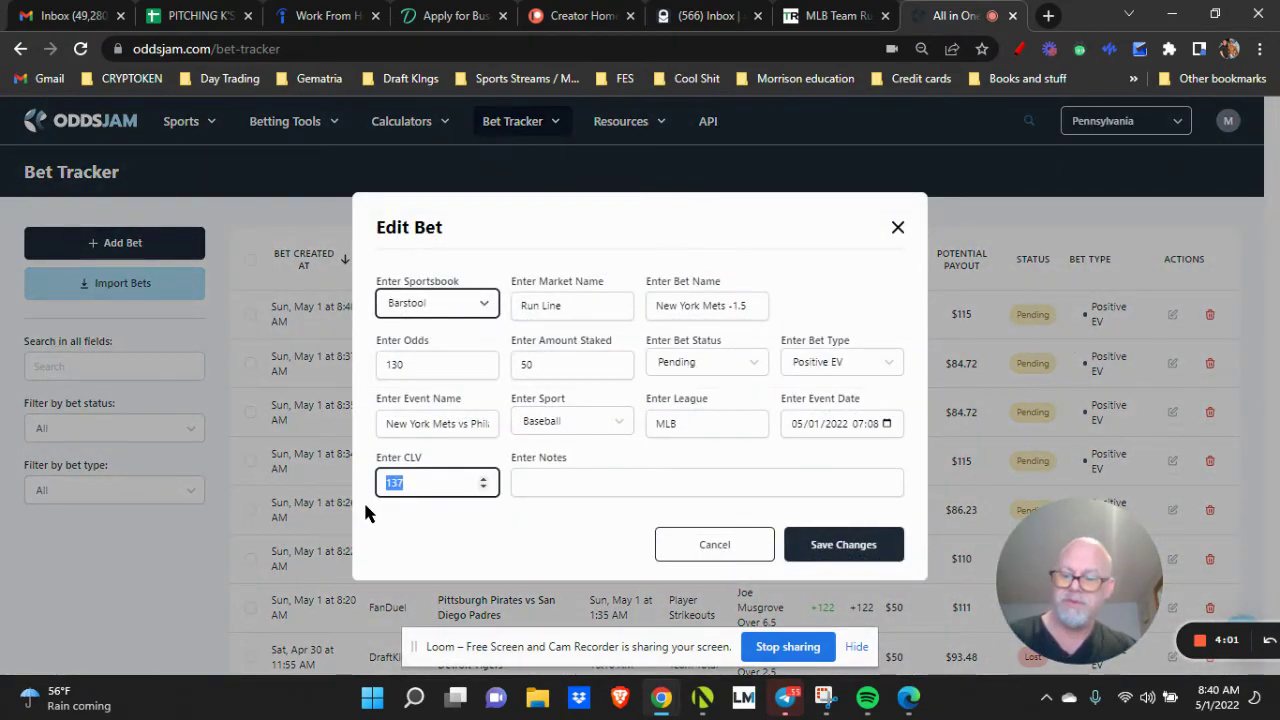
{"action": "type", "text": "125"}
{"action": "left_click", "coordinate": [810, 541]}
- Open the Positive EV betting tool page under Betting Tools and scroll through it
{"action": "mouse_move", "coordinate": [288, 128]}
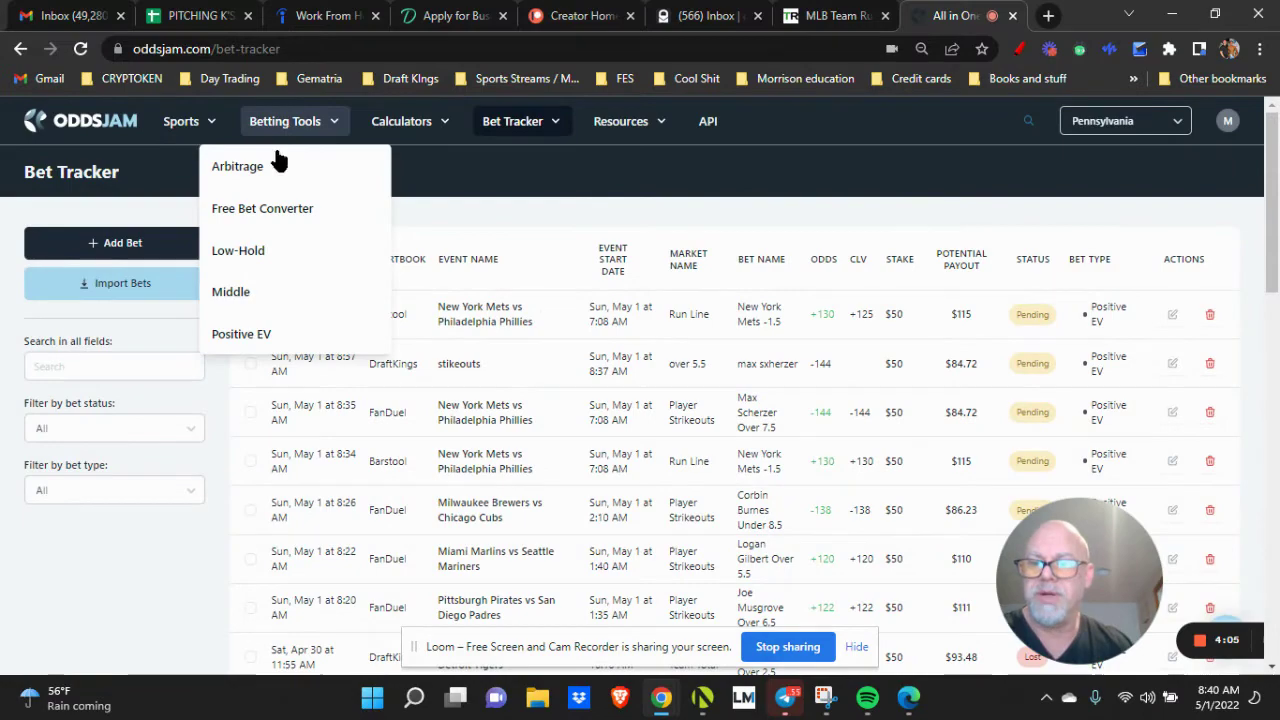
{"action": "left_click", "coordinate": [266, 336]}
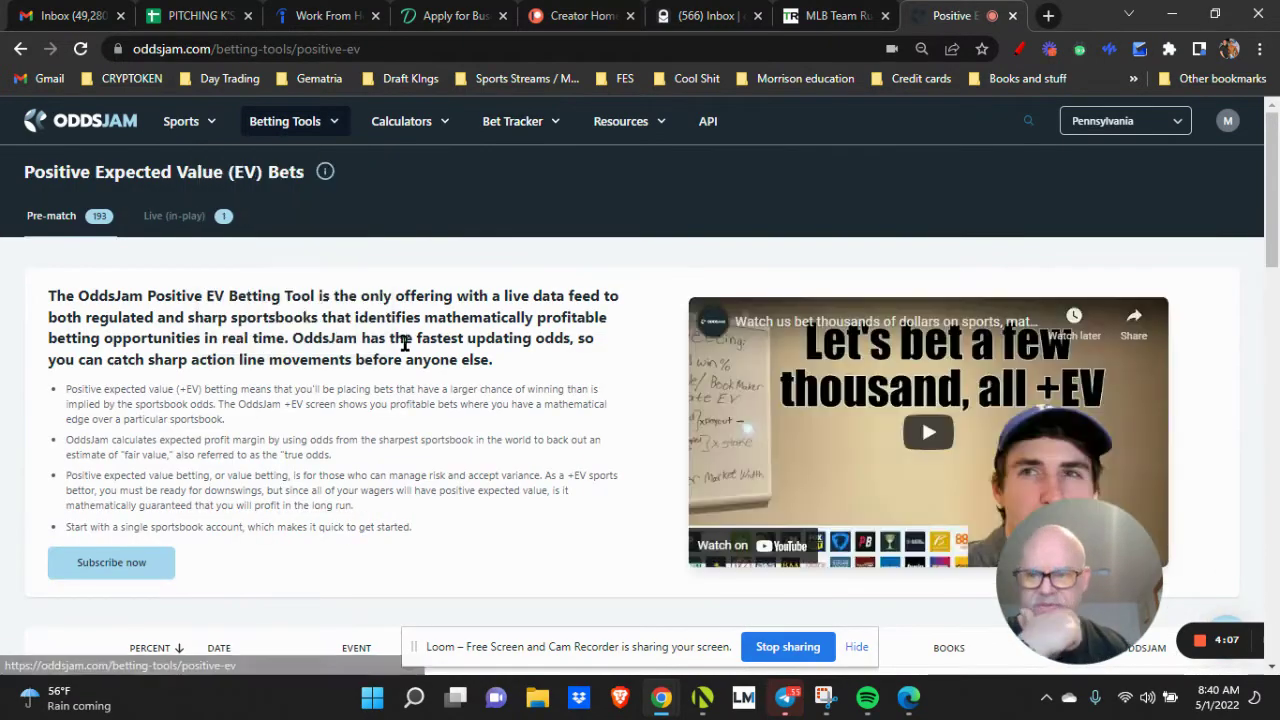
{"action": "scroll", "coordinate": [423, 343], "scroll_direction": "down", "scroll_amount": 3}
{"action": "scroll", "coordinate": [420, 343], "scroll_direction": "up", "scroll_amount": 3}
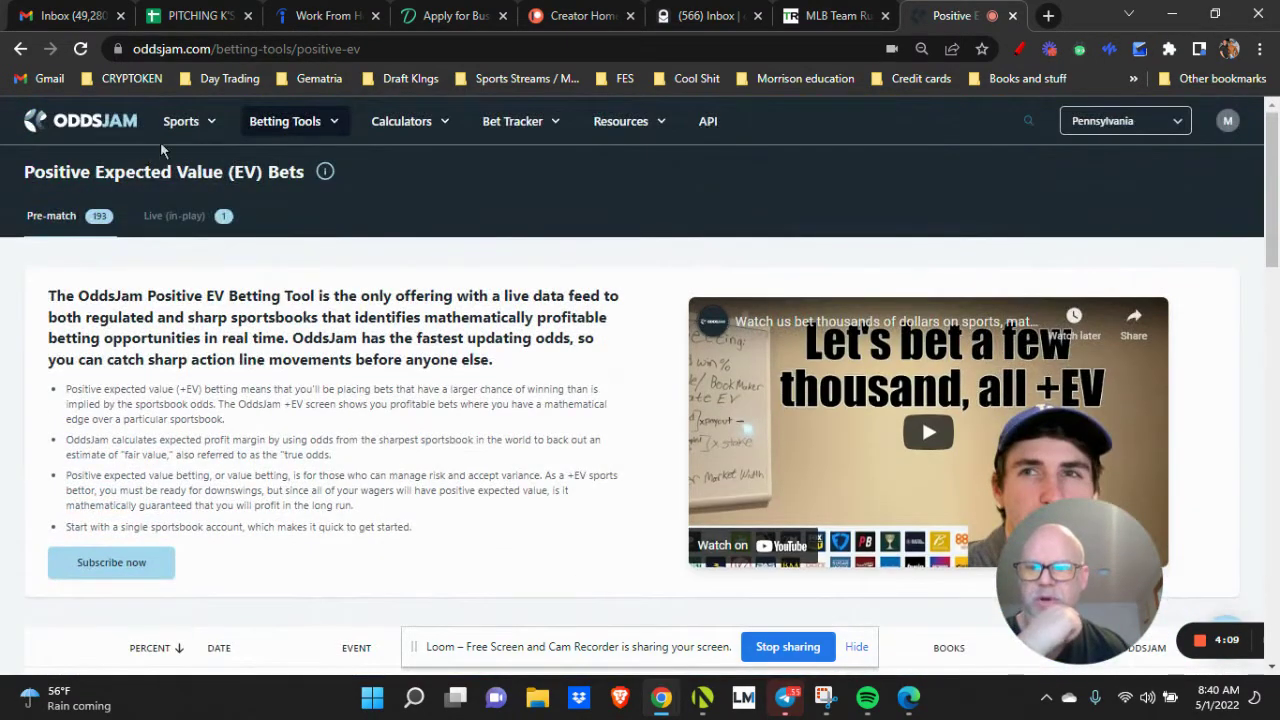
{"action": "mouse_move", "coordinate": [181, 124]}
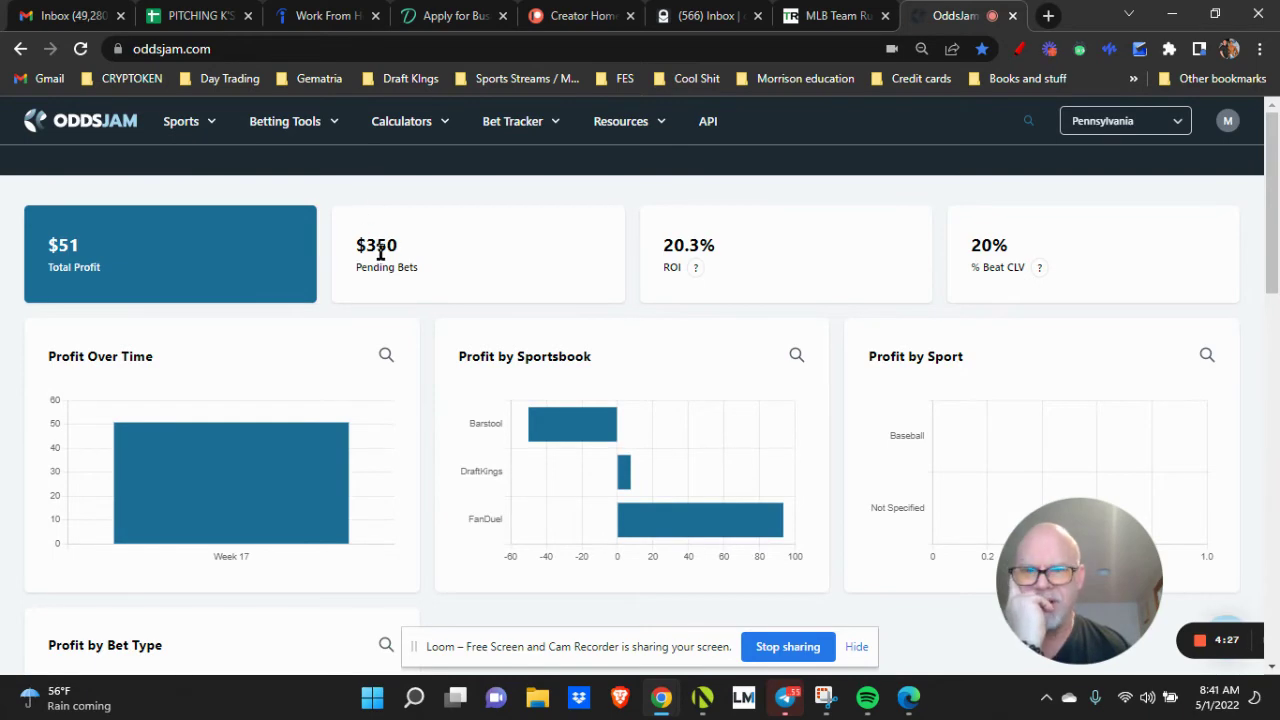
{"action": "left_click", "coordinate": [507, 122]}
{"action": "left_click", "coordinate": [490, 168]}
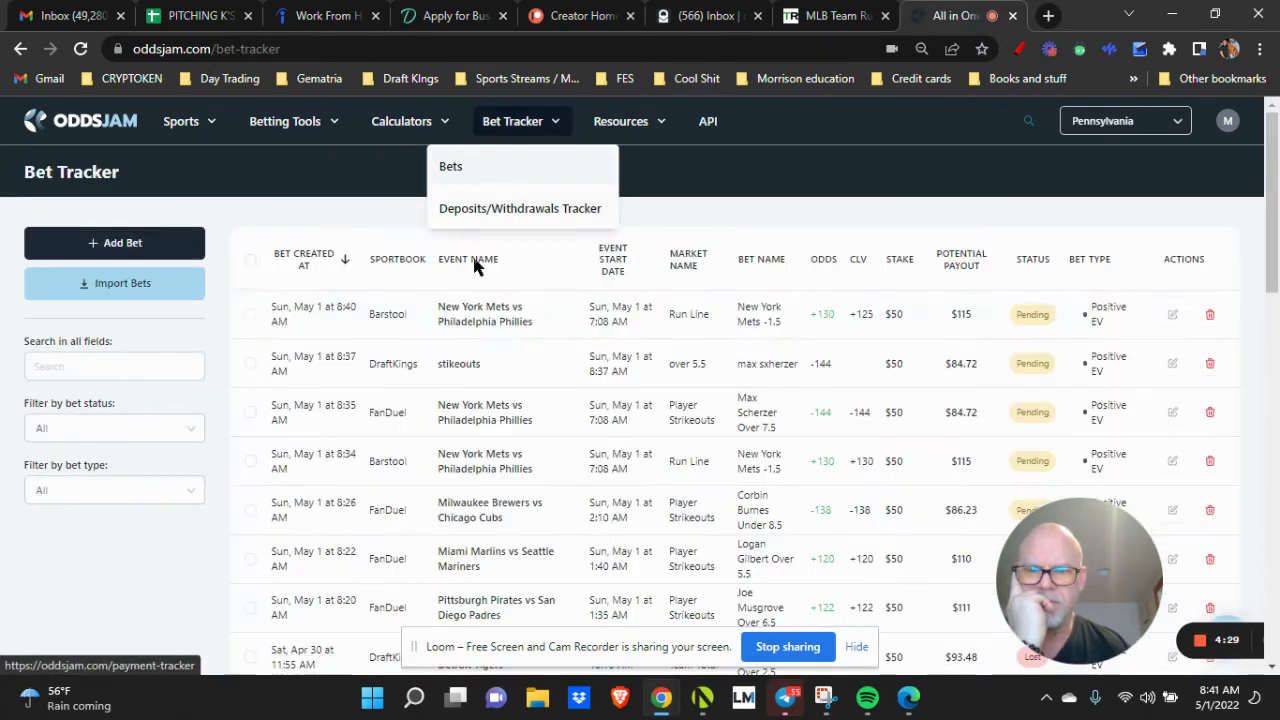
{"action": "scroll", "coordinate": [447, 352], "scroll_direction": "down", "scroll_amount": 4}
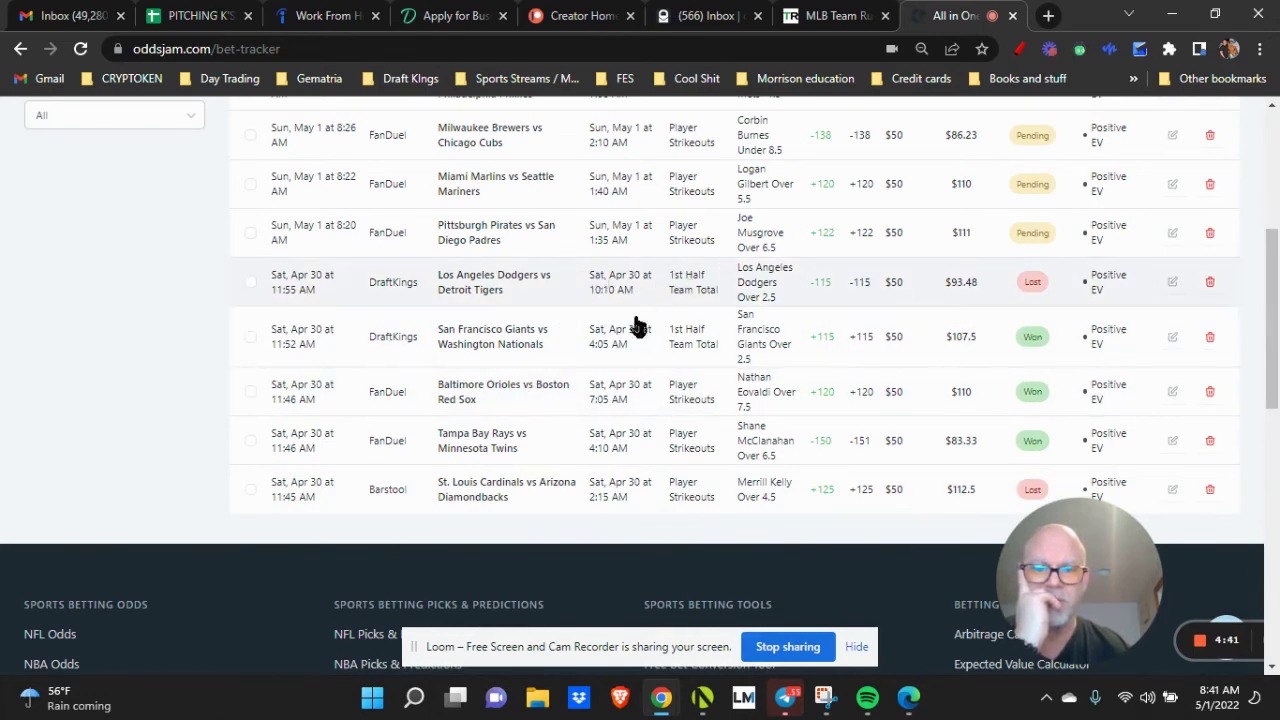
{"action": "scroll", "coordinate": [565, 487], "scroll_direction": "up", "scroll_amount": 4}
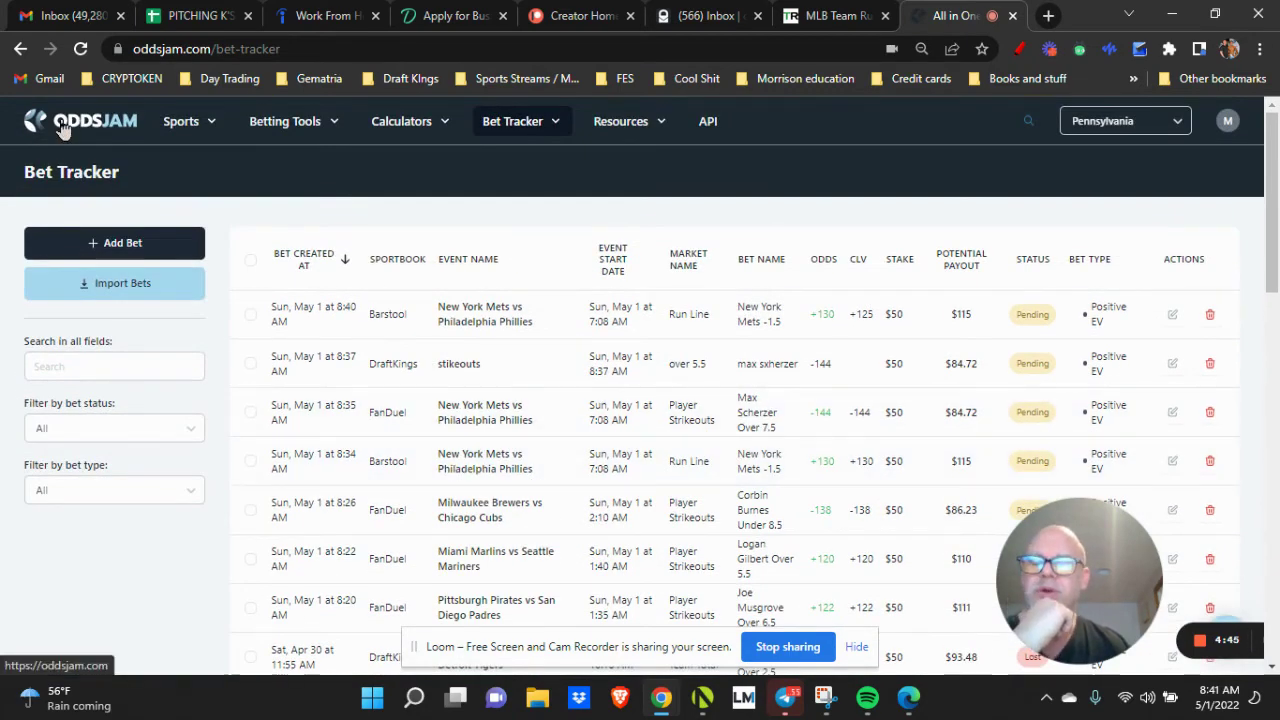
{"action": "left_click", "coordinate": [62, 128]}
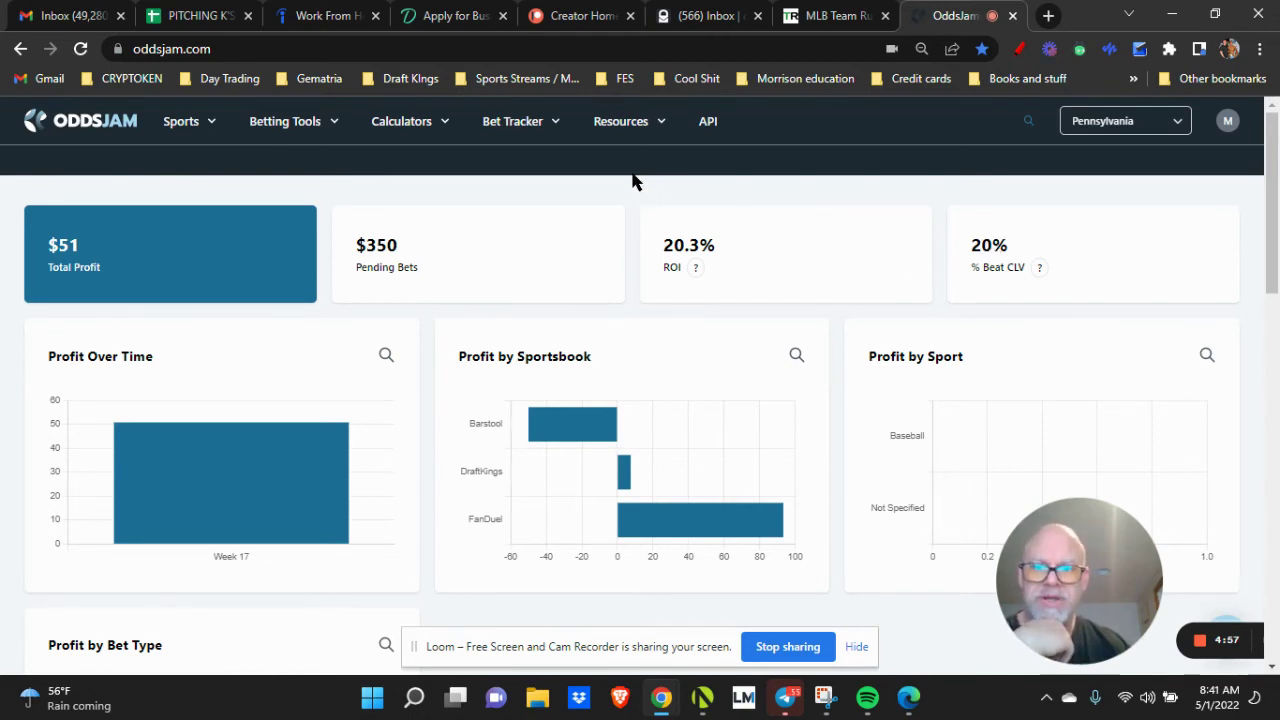
- Open the Bet Tracker's Bets list and scroll through the tracked bets
{"action": "mouse_move", "coordinate": [512, 121]}
{"action": "left_click", "coordinate": [491, 171]}
{"action": "scroll", "coordinate": [525, 290], "scroll_direction": "down", "scroll_amount": 3}
{"action": "scroll", "coordinate": [525, 290], "scroll_direction": "down", "scroll_amount": 1}
{"action": "scroll", "coordinate": [525, 290], "scroll_direction": "up", "scroll_amount": 2}
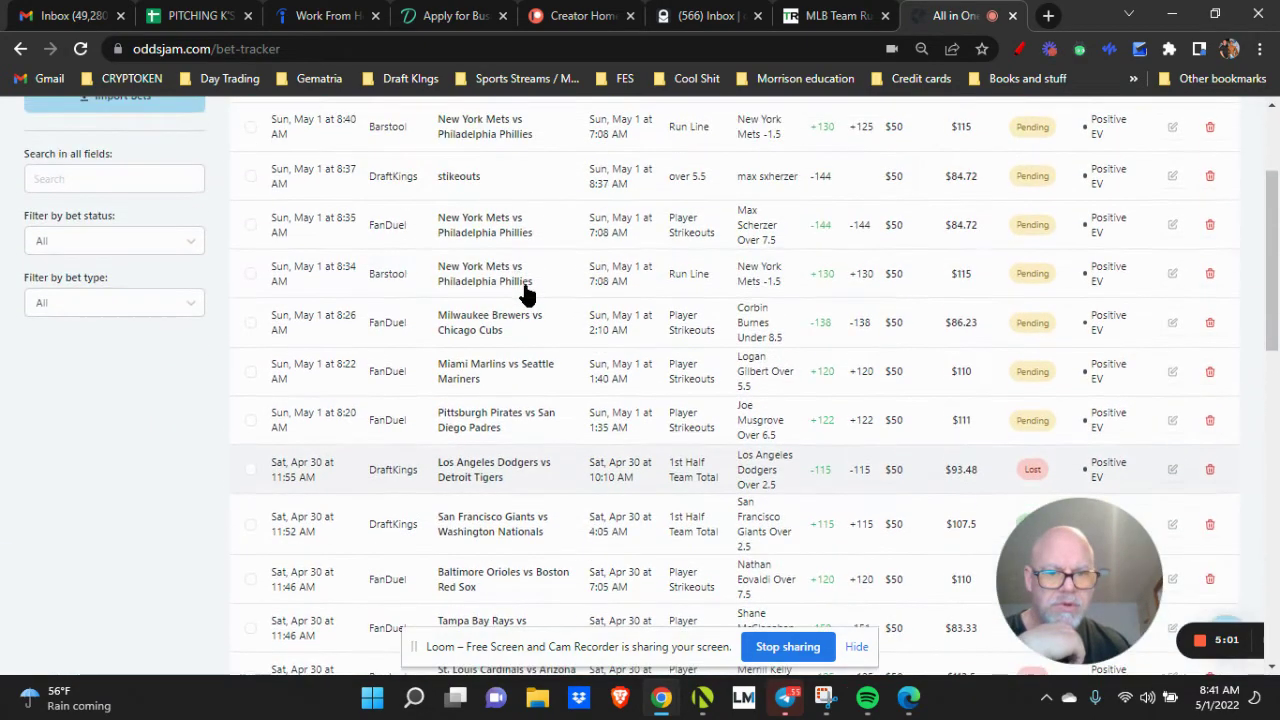
{"action": "scroll", "coordinate": [527, 298], "scroll_direction": "down", "scroll_amount": 3}
{"action": "scroll", "coordinate": [505, 309], "scroll_direction": "up", "scroll_amount": 5}
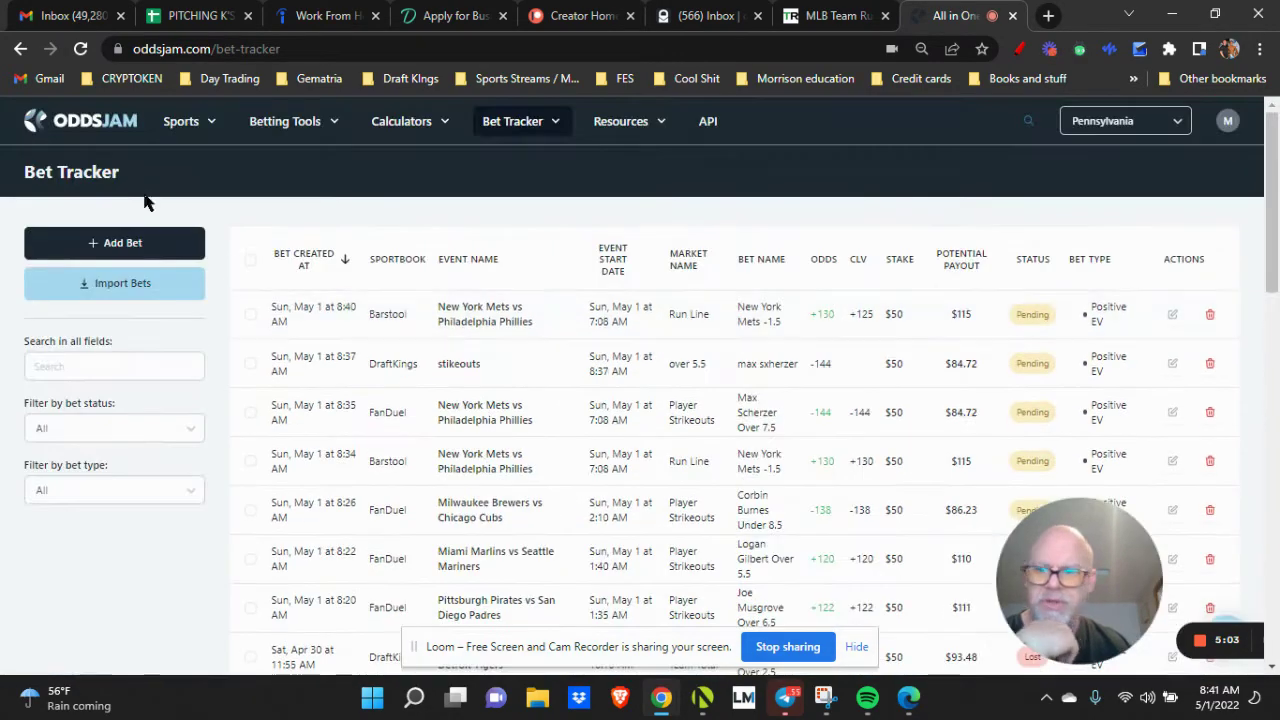
- Review the profit dashboard down to the Profit by Bet Type chart, then reopen Bets
{"action": "left_click", "coordinate": [90, 136]}
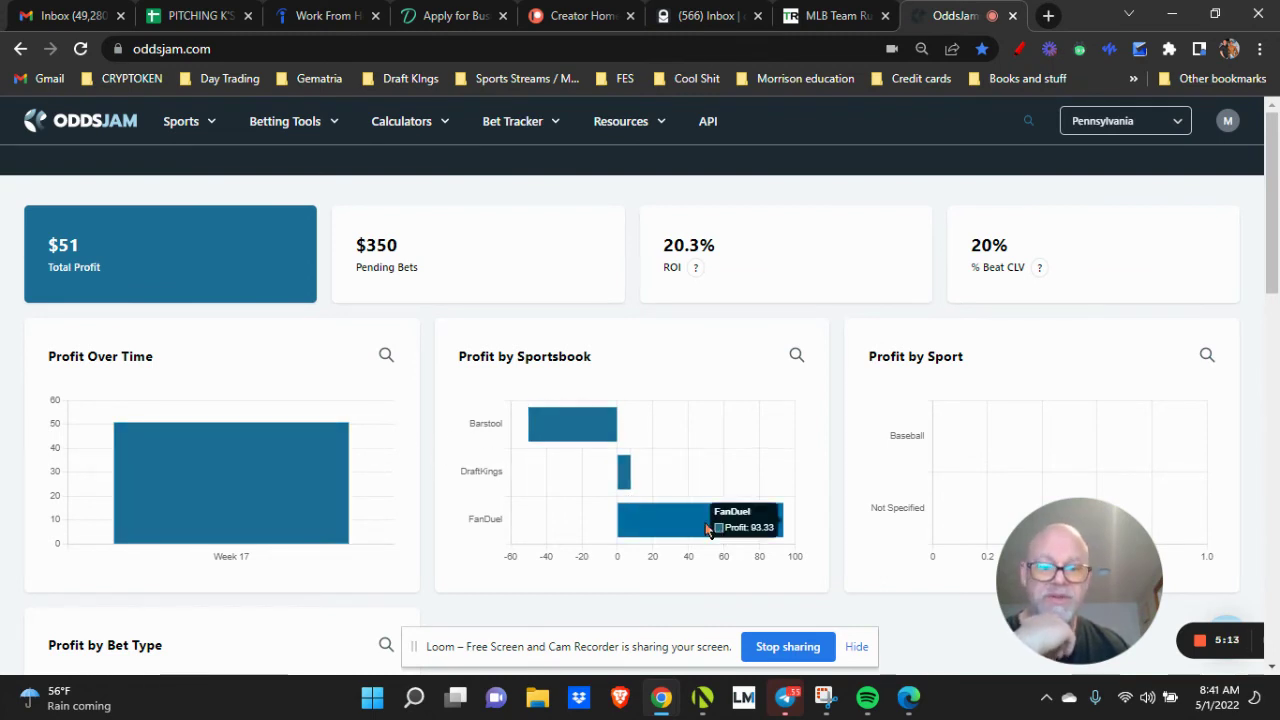
{"action": "scroll", "coordinate": [705, 528], "scroll_direction": "down", "scroll_amount": 3}
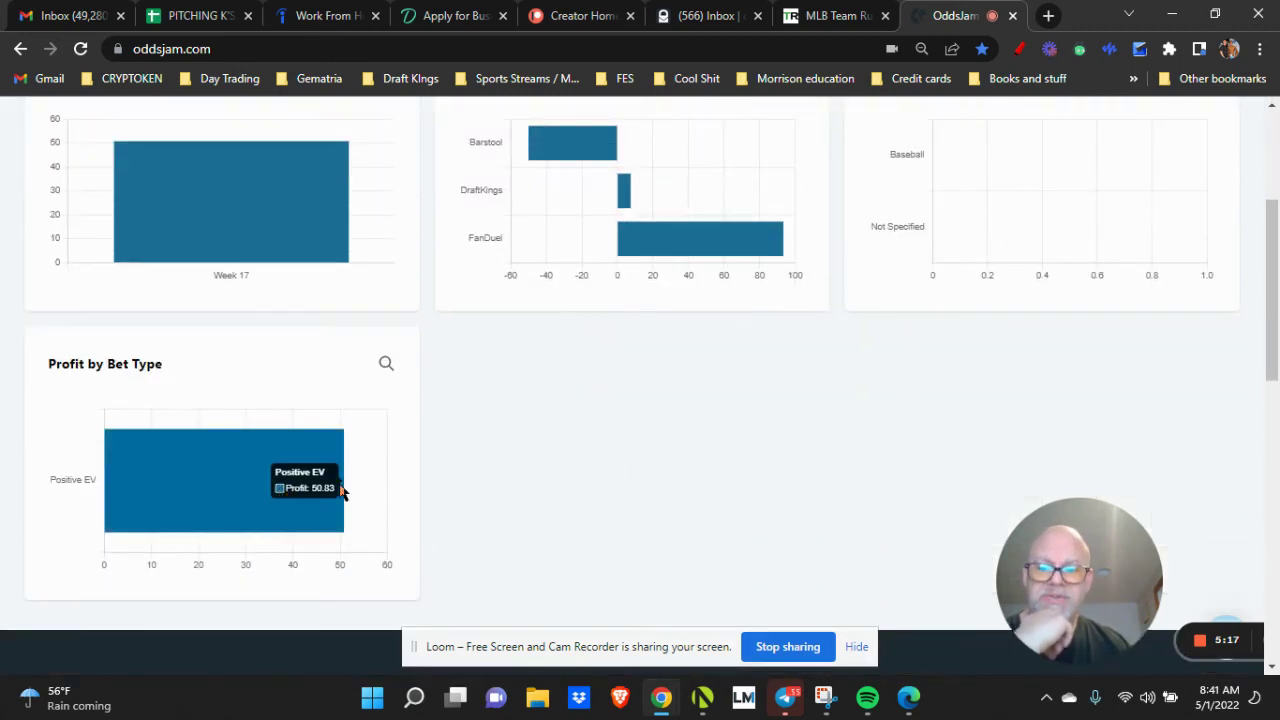
{"action": "scroll", "coordinate": [479, 463], "scroll_direction": "up", "scroll_amount": 3}
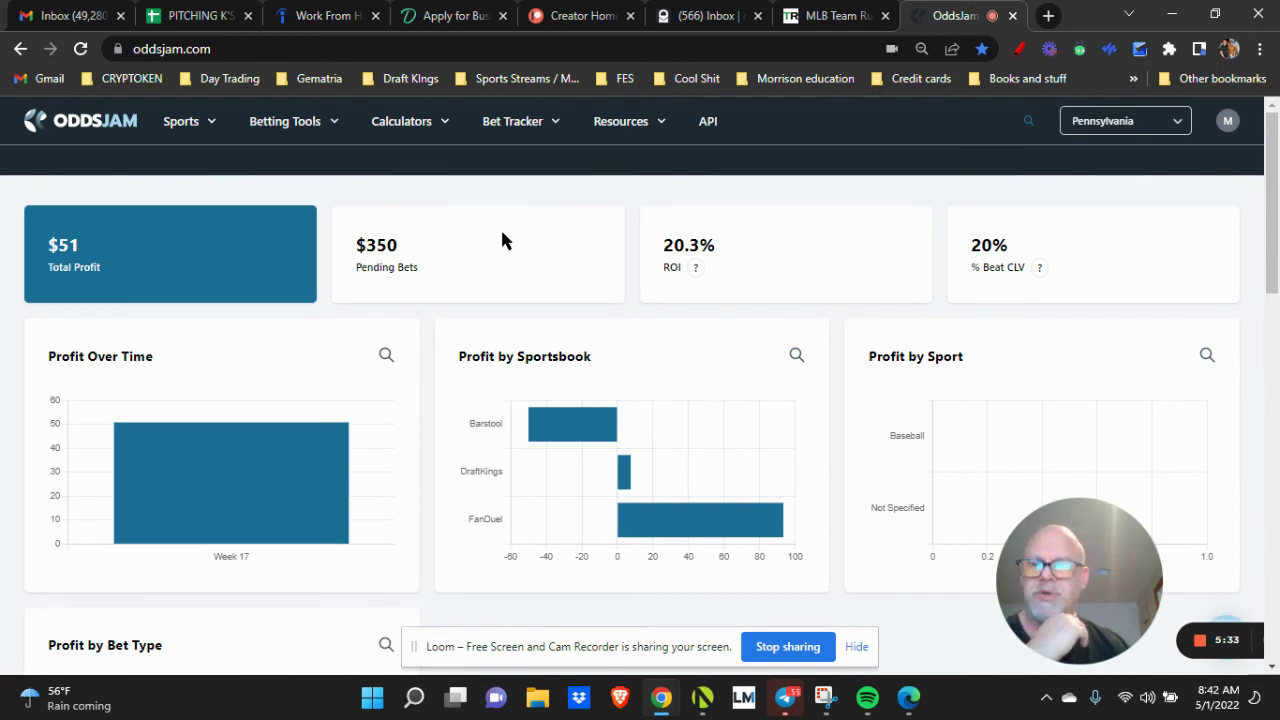
{"action": "left_click", "coordinate": [488, 164]}
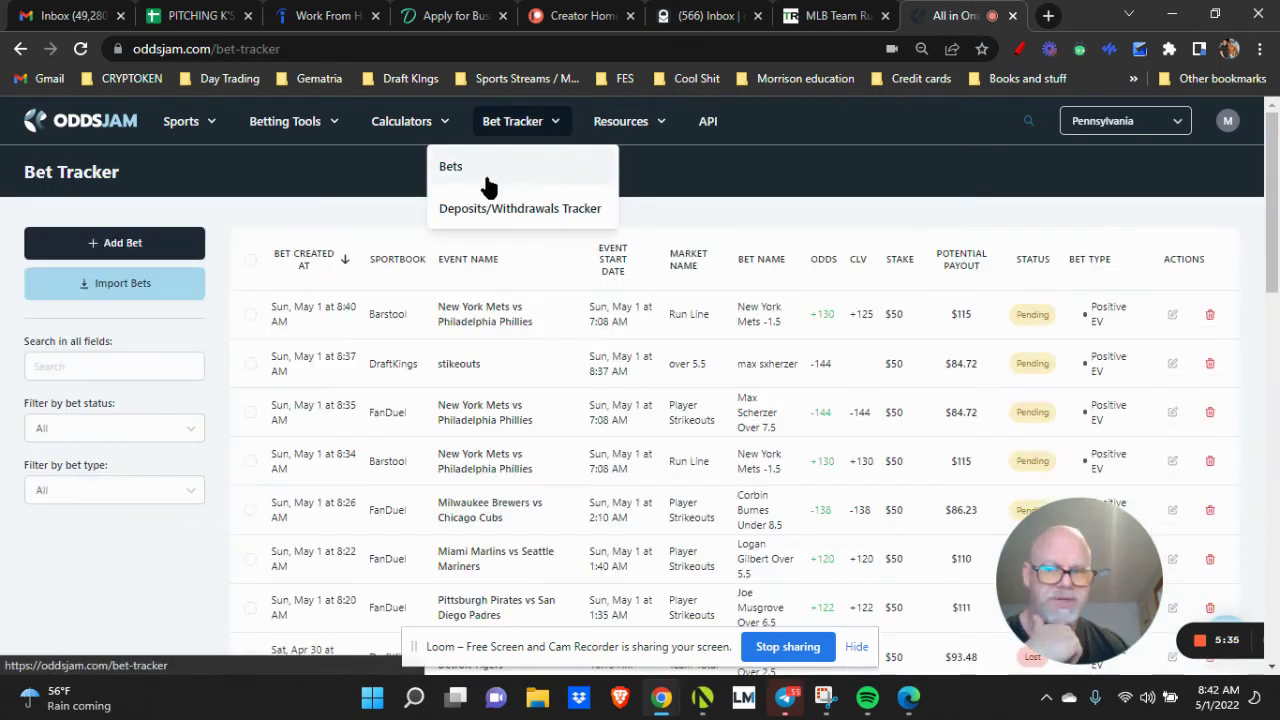
{"action": "mouse_move", "coordinate": [288, 121]}
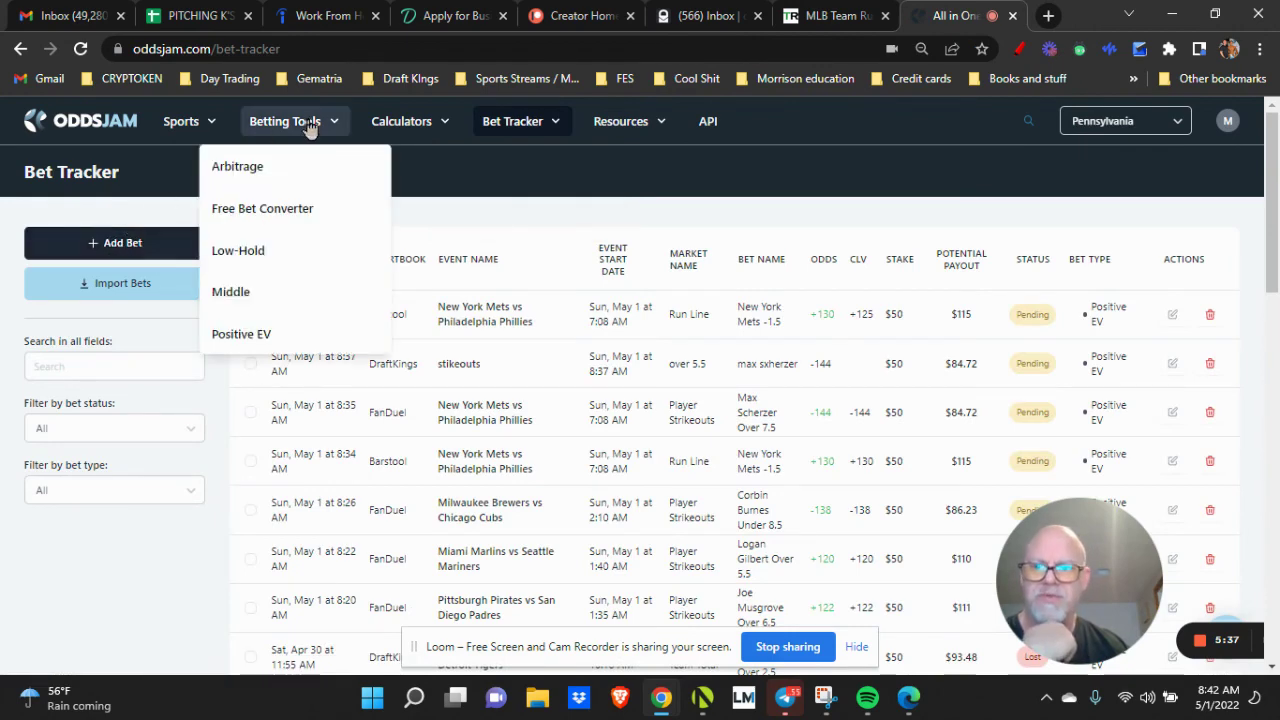